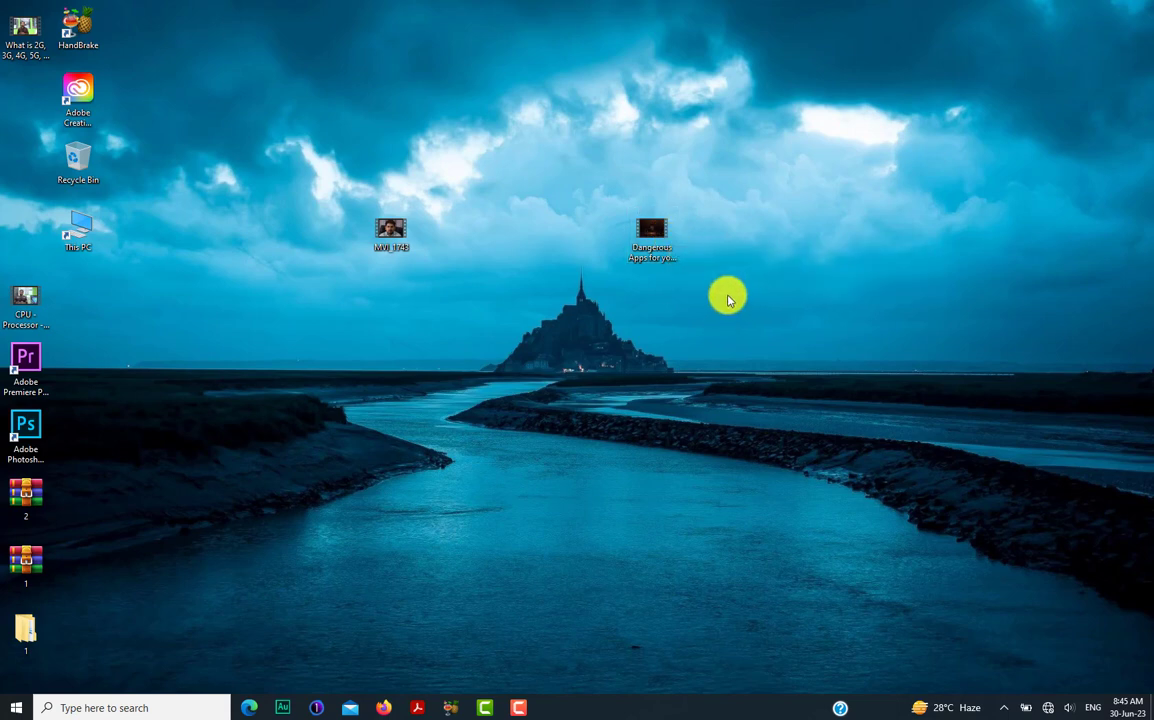
Examine the file type, size and length of the MVI_1743 and Dangerous Apps videos on the desktop.
{"action": "mouse_move", "coordinate": [381, 236]}
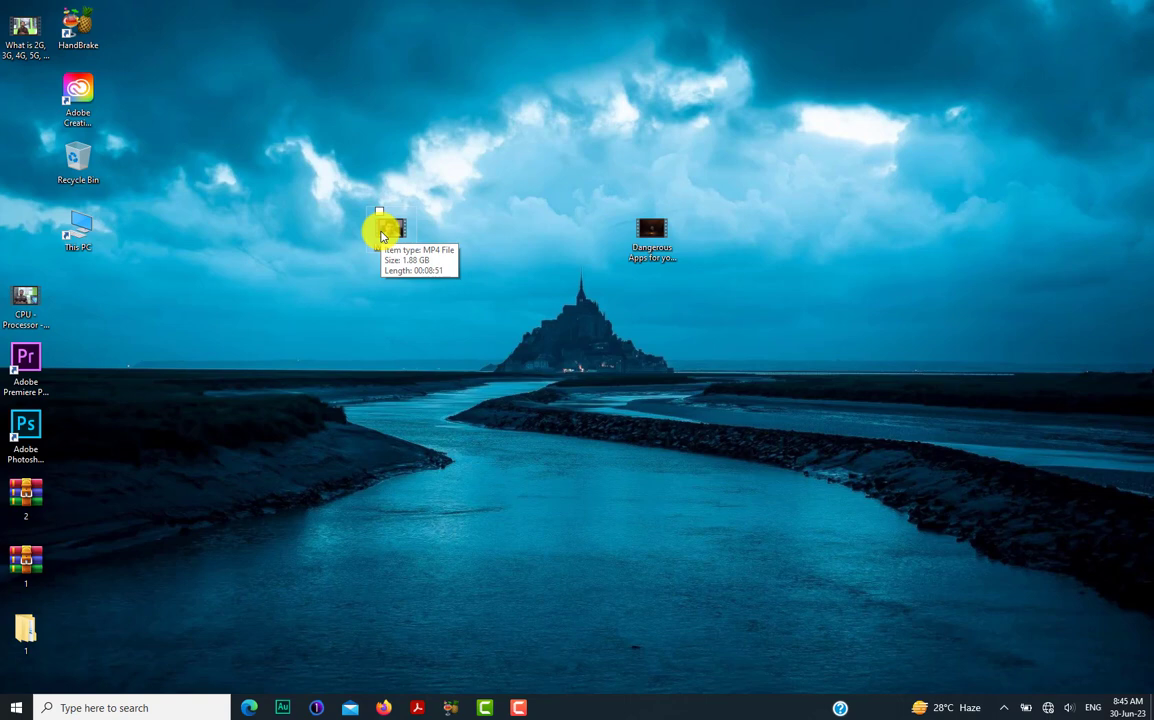
{"action": "mouse_move", "coordinate": [655, 248]}
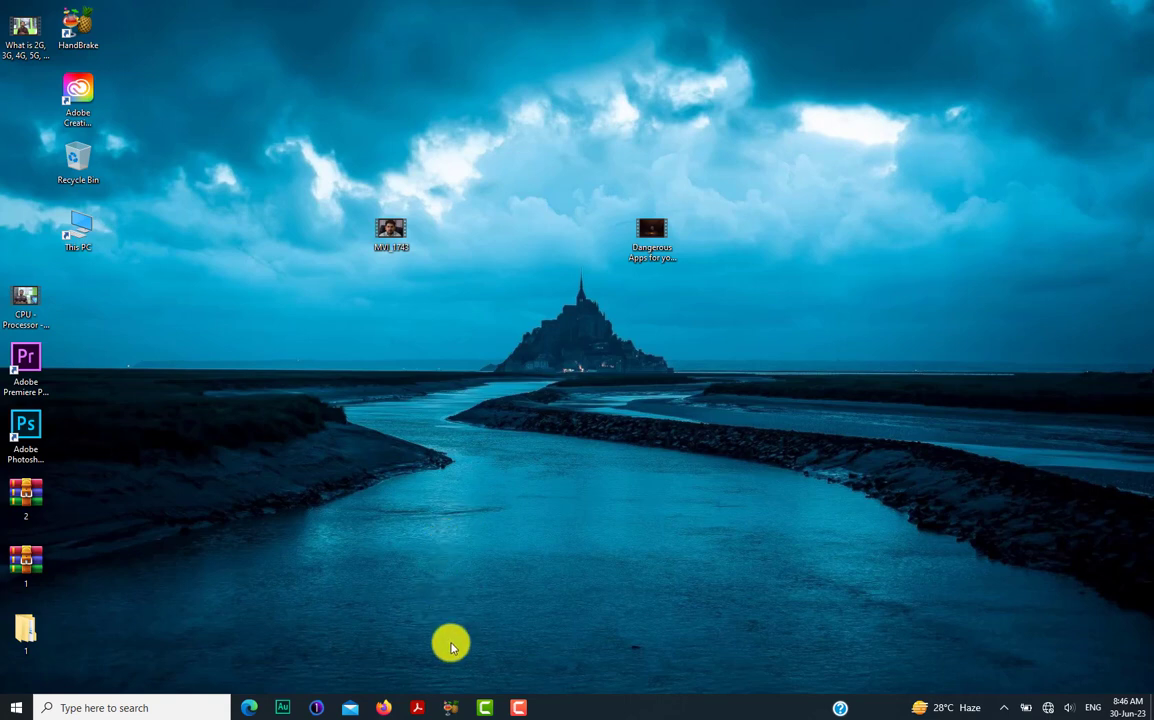
{"action": "left_click", "coordinate": [450, 707]}
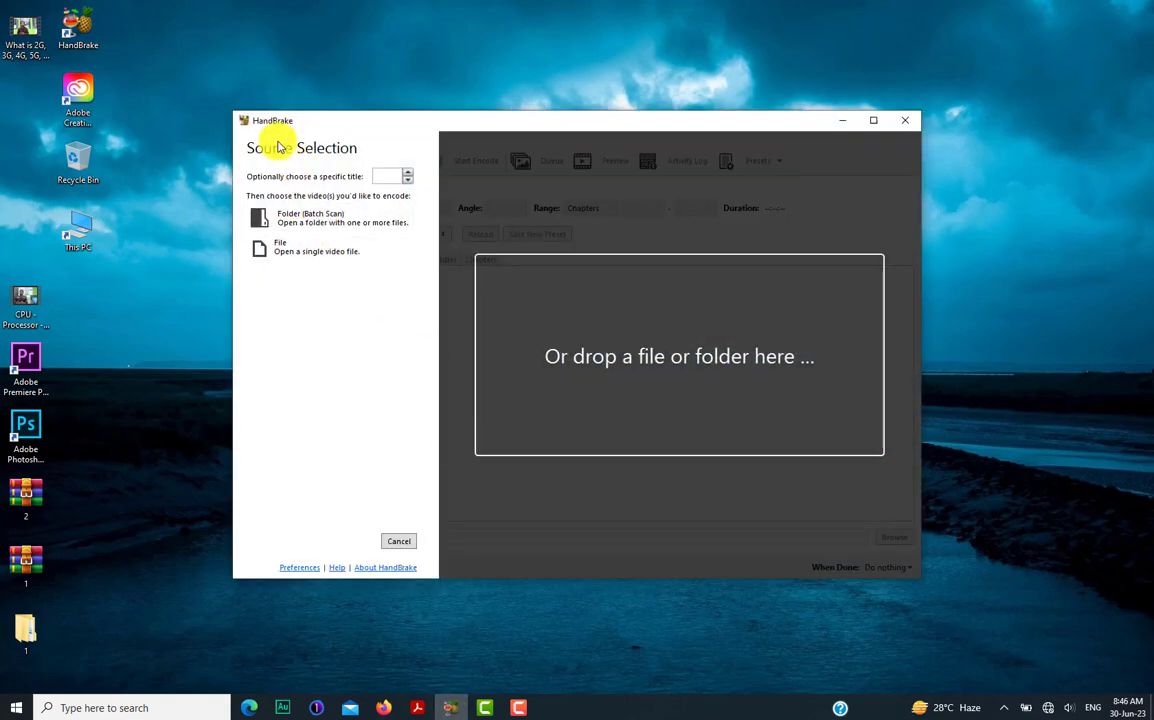
{"action": "left_click", "coordinate": [491, 78]}
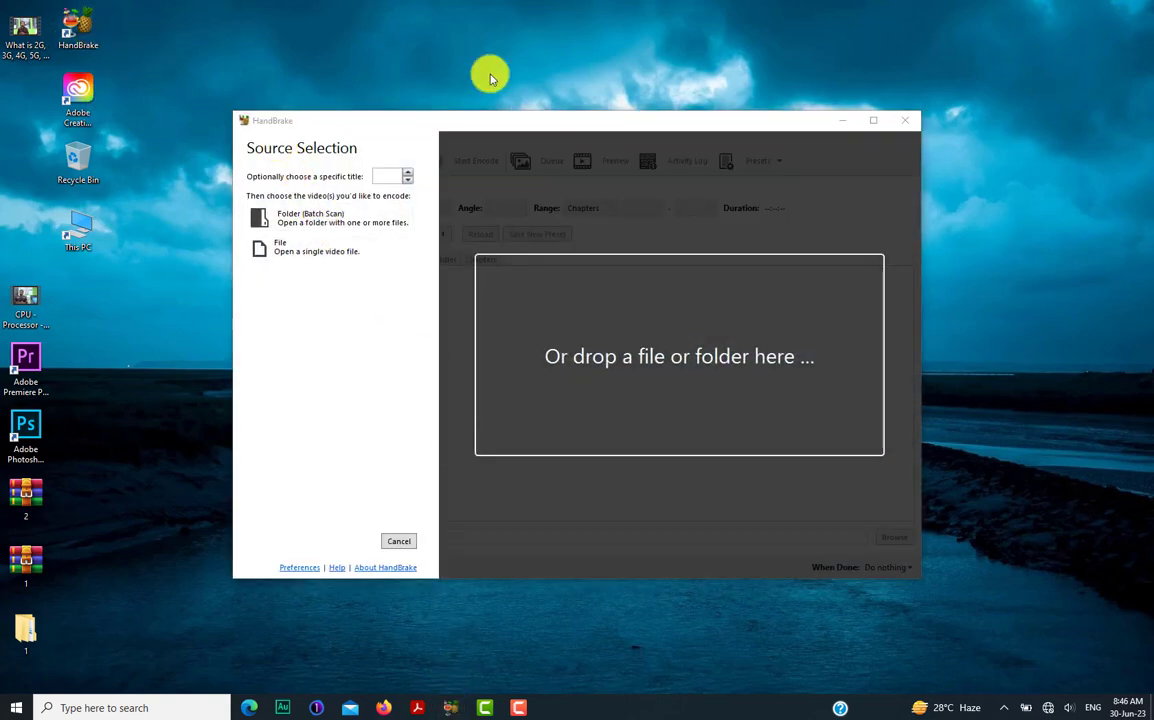
{"action": "left_click", "coordinate": [843, 120]}
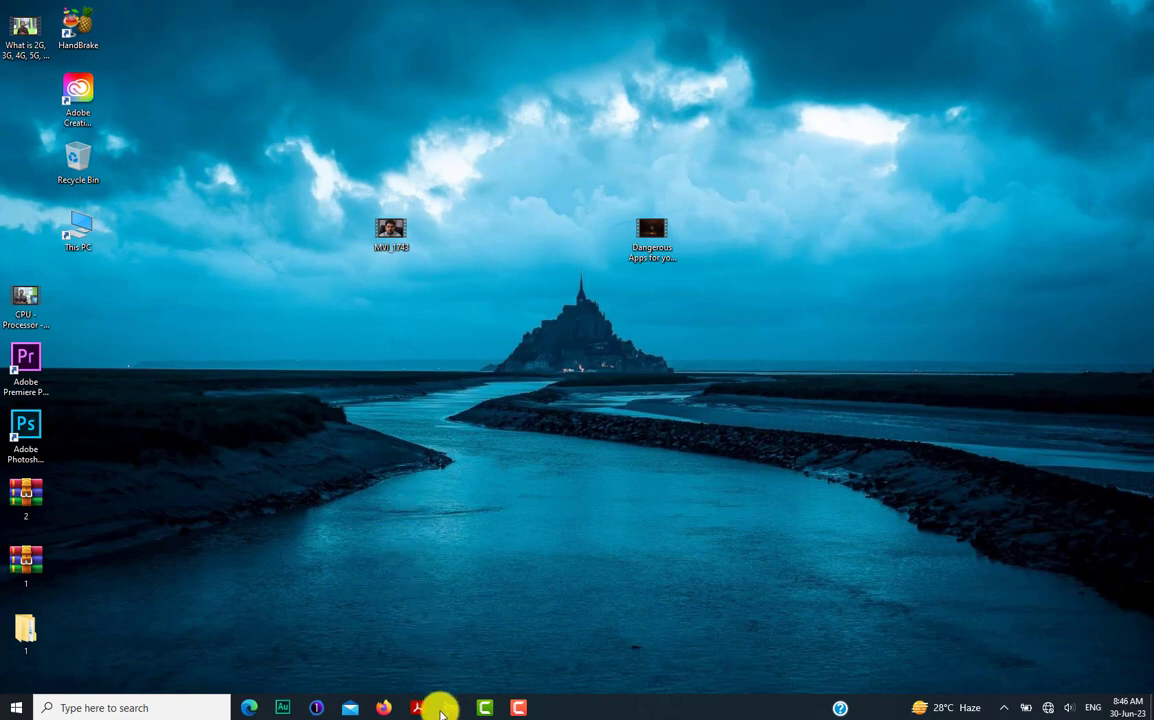
Switch to HandBrake and load the single video file MVI_1743 from the Desktop as the source.
{"action": "left_click", "coordinate": [450, 707]}
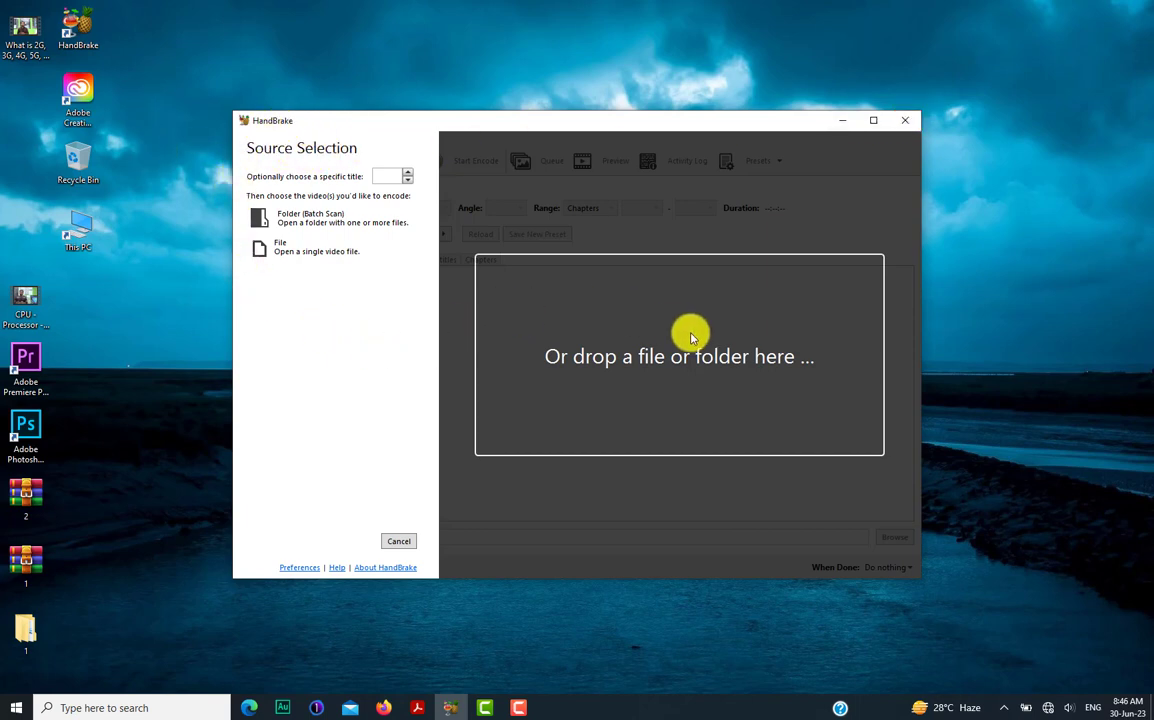
{"action": "left_click", "coordinate": [308, 255]}
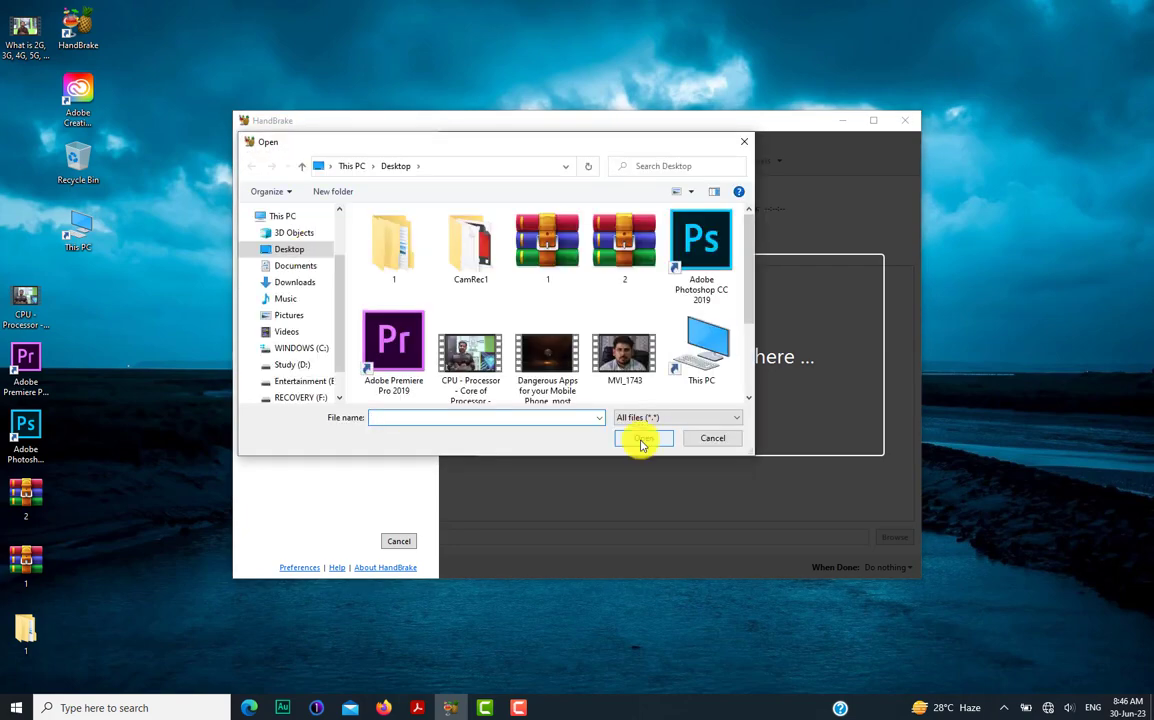
{"action": "left_click", "coordinate": [744, 141]}
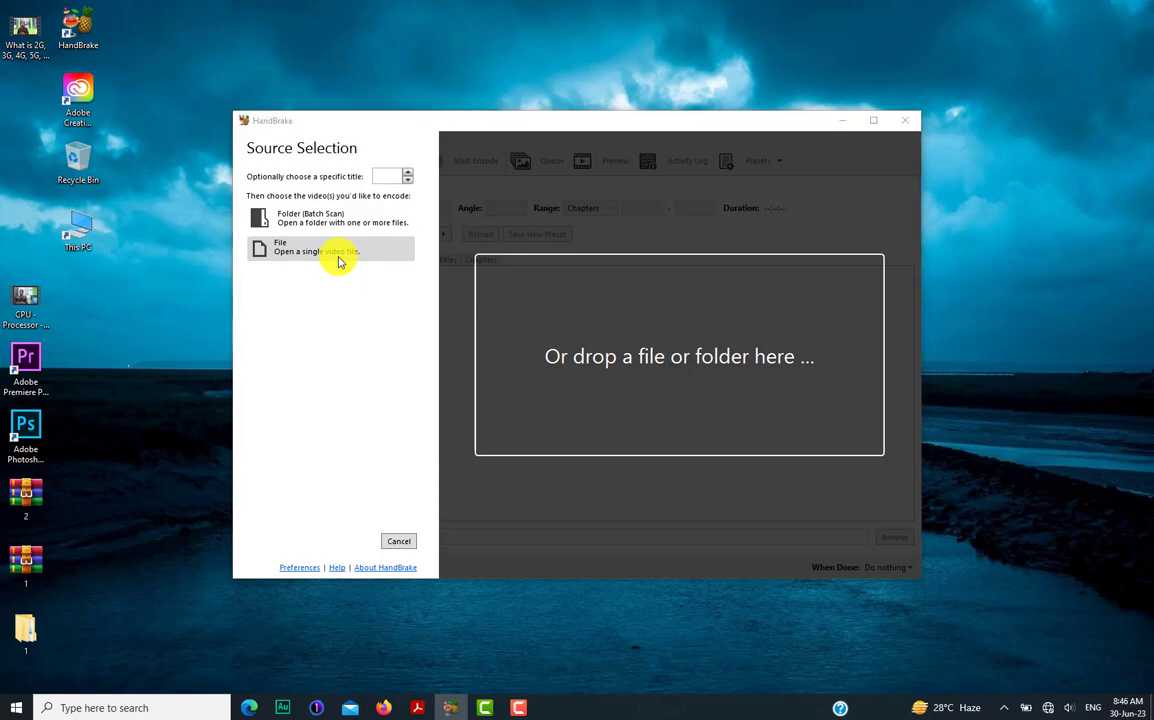
{"action": "left_click", "coordinate": [338, 259]}
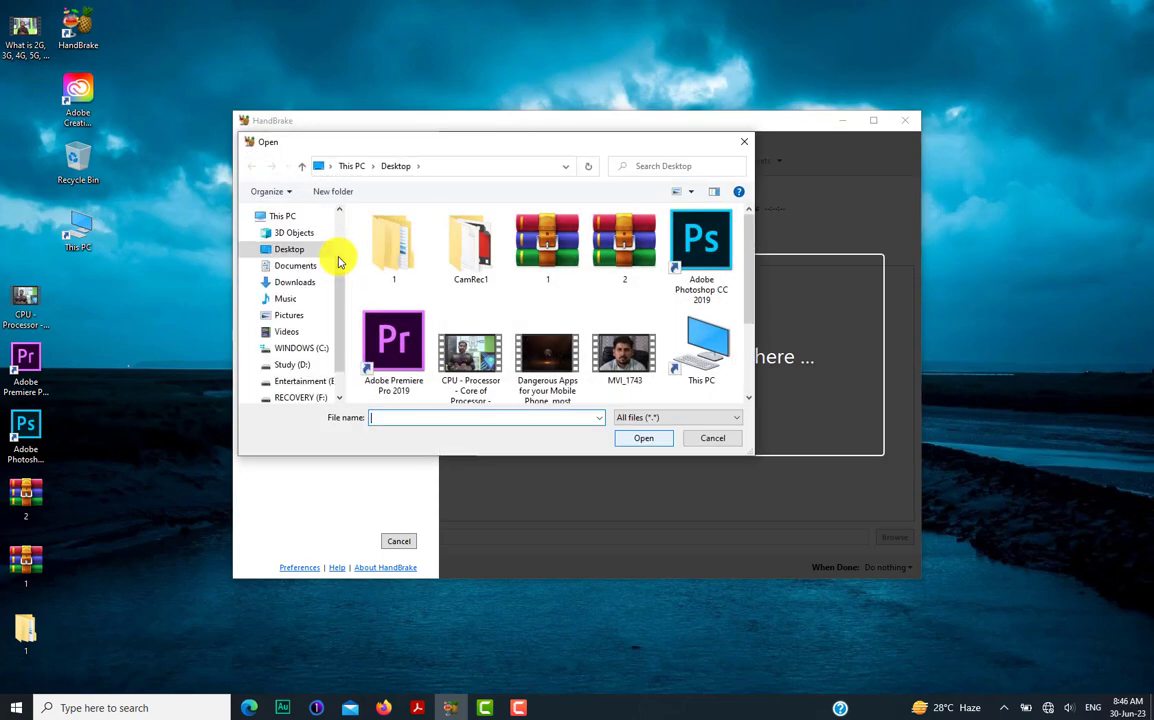
{"action": "left_click", "coordinate": [633, 352]}
{"action": "left_click", "coordinate": [641, 437]}
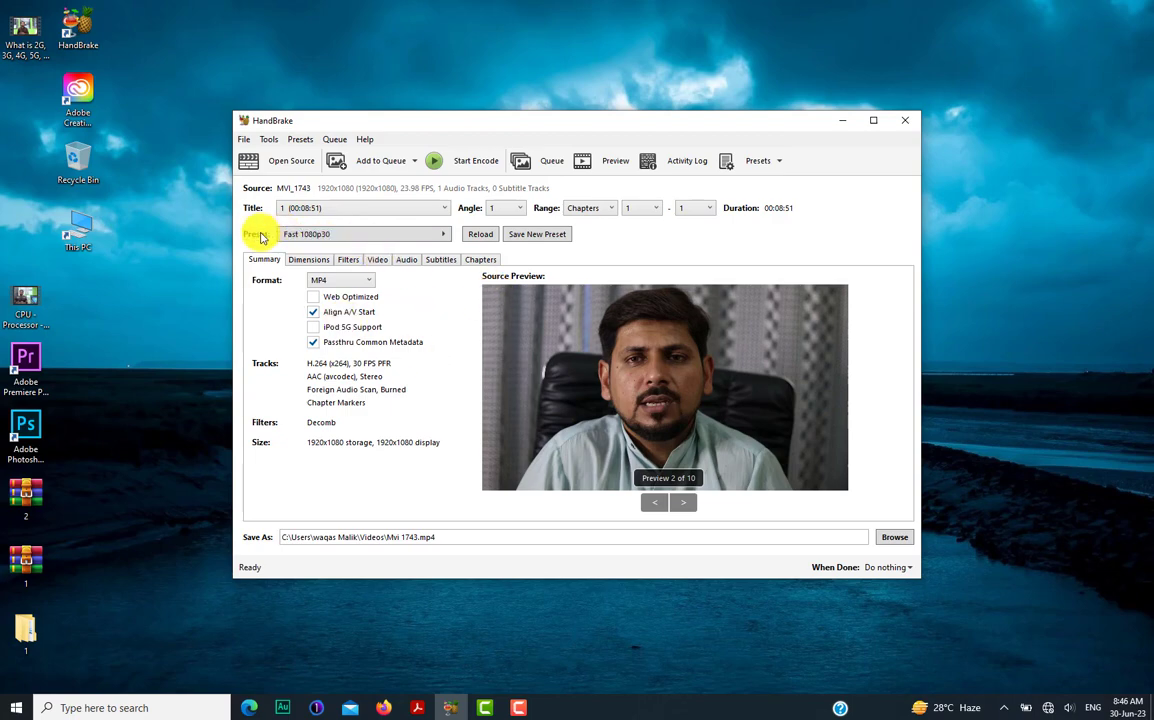
Examine the available encoding presets across the General, Web, Devices and Matroska categories.
{"action": "left_click", "coordinate": [445, 237]}
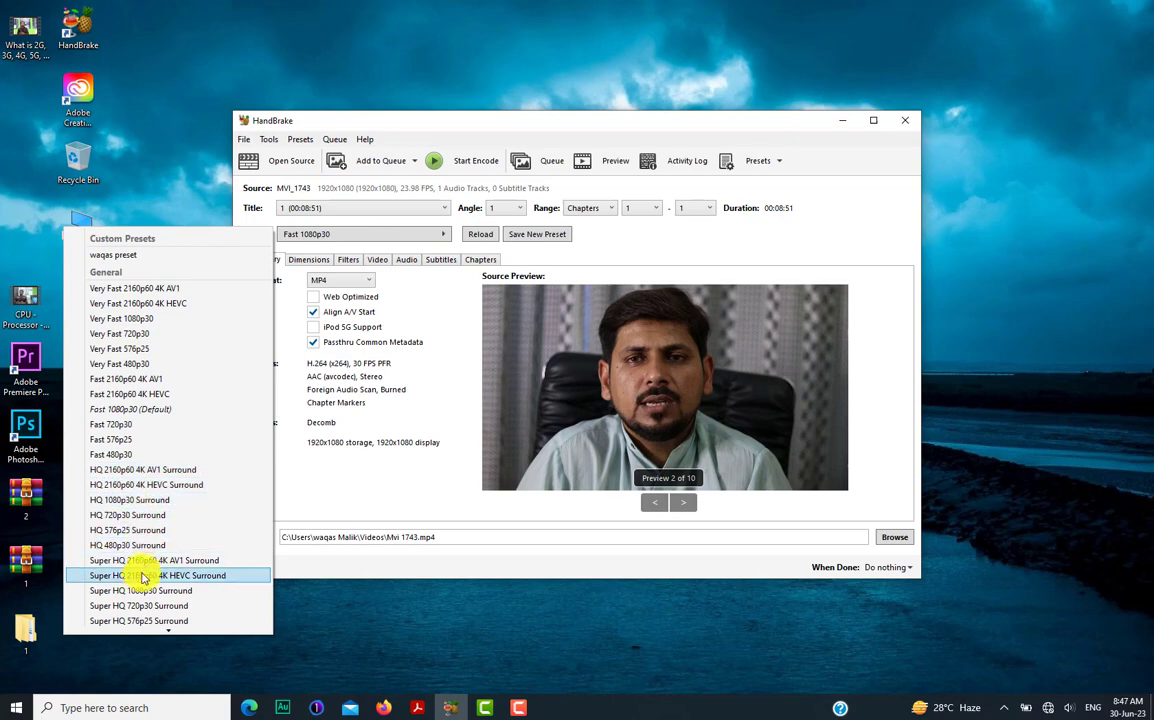
{"action": "scroll", "coordinate": [147, 456], "scroll_direction": "down", "scroll_amount": 4}
{"action": "scroll", "coordinate": [191, 451], "scroll_direction": "down", "scroll_amount": 4}
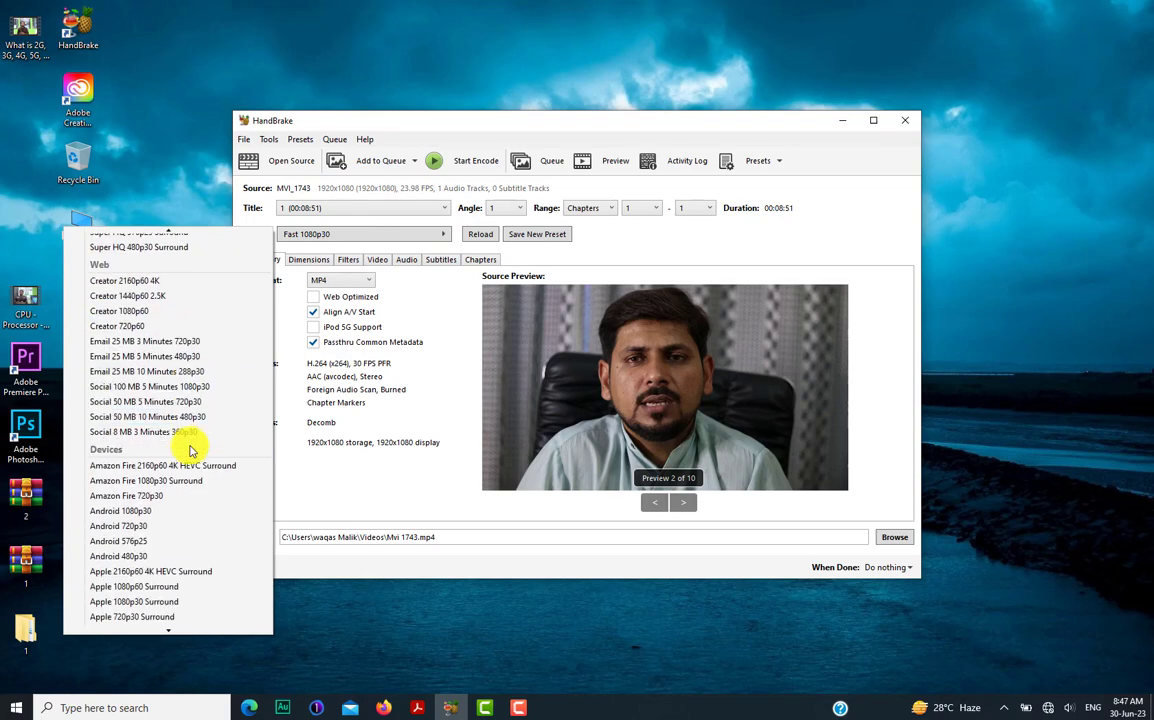
{"action": "scroll", "coordinate": [191, 451], "scroll_direction": "down", "scroll_amount": 12}
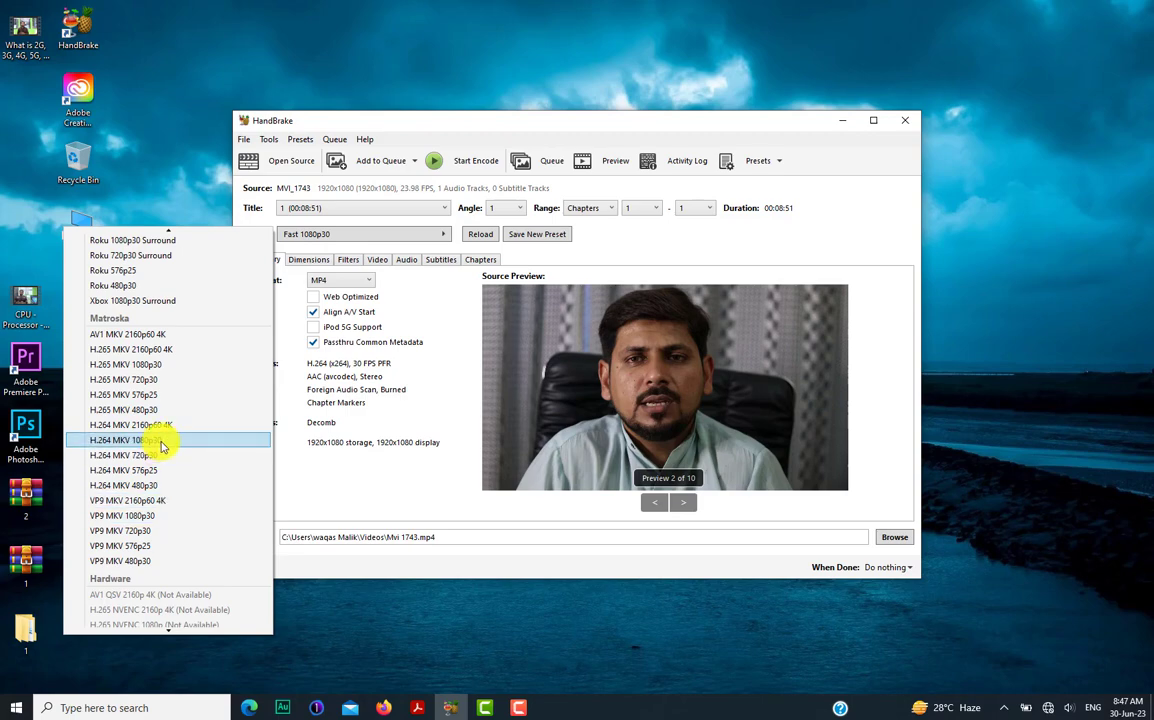
{"action": "scroll", "coordinate": [218, 408], "scroll_direction": "up", "scroll_amount": 6}
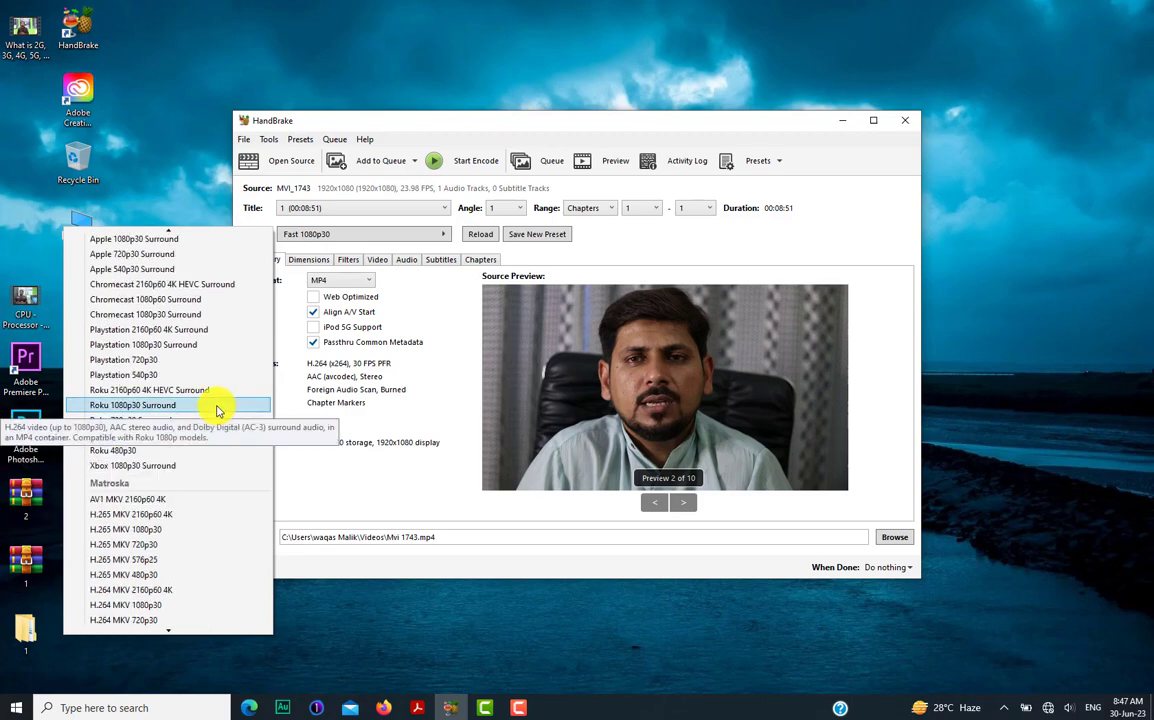
{"action": "scroll", "coordinate": [218, 410], "scroll_direction": "up", "scroll_amount": 8}
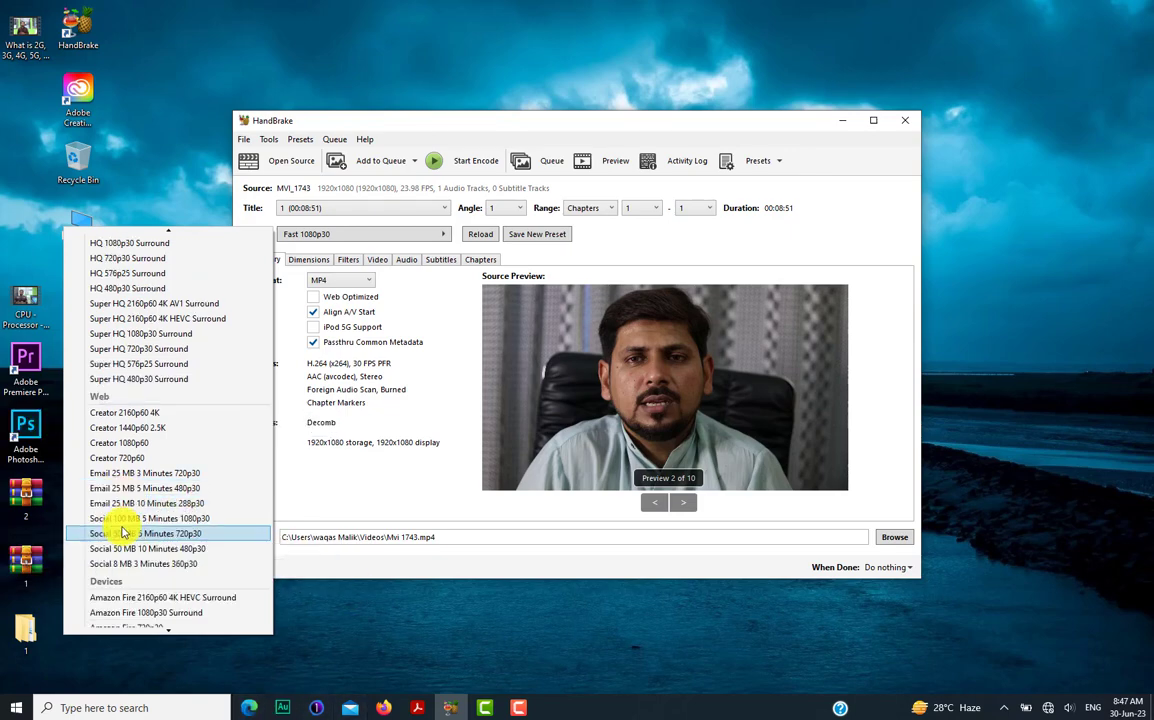
{"action": "scroll", "coordinate": [160, 500], "scroll_direction": "down", "scroll_amount": 2}
{"action": "scroll", "coordinate": [190, 463], "scroll_direction": "down", "scroll_amount": 2}
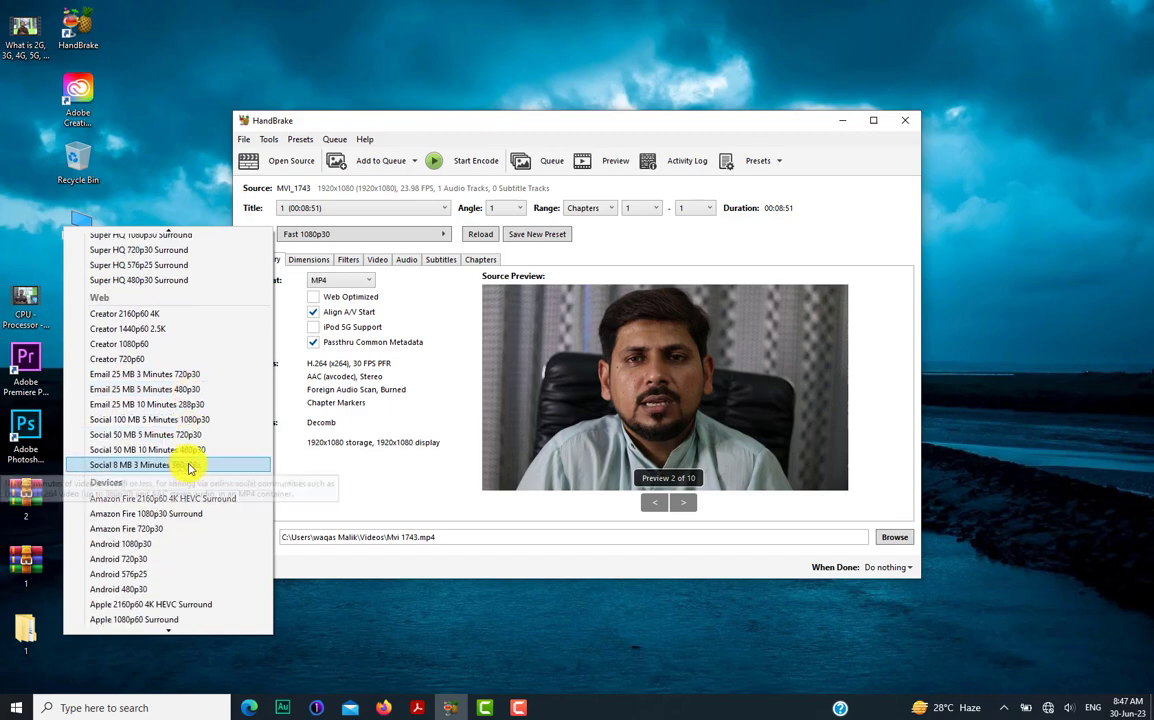
{"action": "scroll", "coordinate": [175, 462], "scroll_direction": "down", "scroll_amount": 4}
{"action": "scroll", "coordinate": [167, 463], "scroll_direction": "down", "scroll_amount": 7}
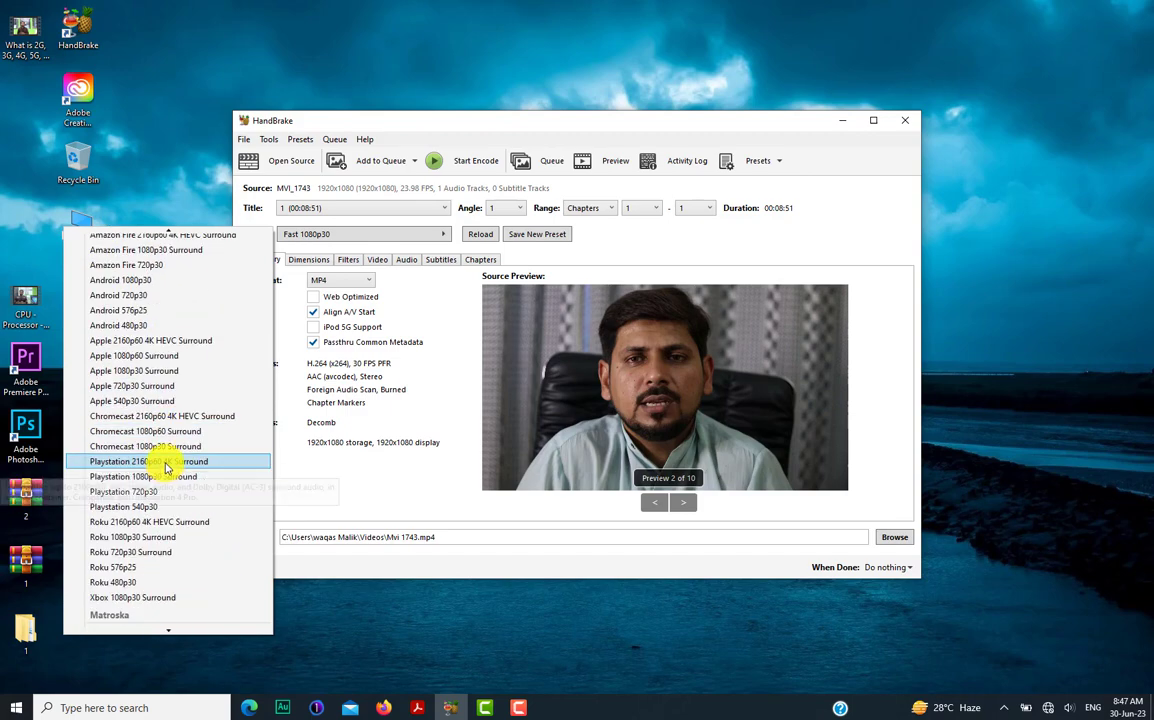
{"action": "scroll", "coordinate": [215, 450], "scroll_direction": "up", "scroll_amount": 4}
{"action": "scroll", "coordinate": [218, 438], "scroll_direction": "up", "scroll_amount": 15}
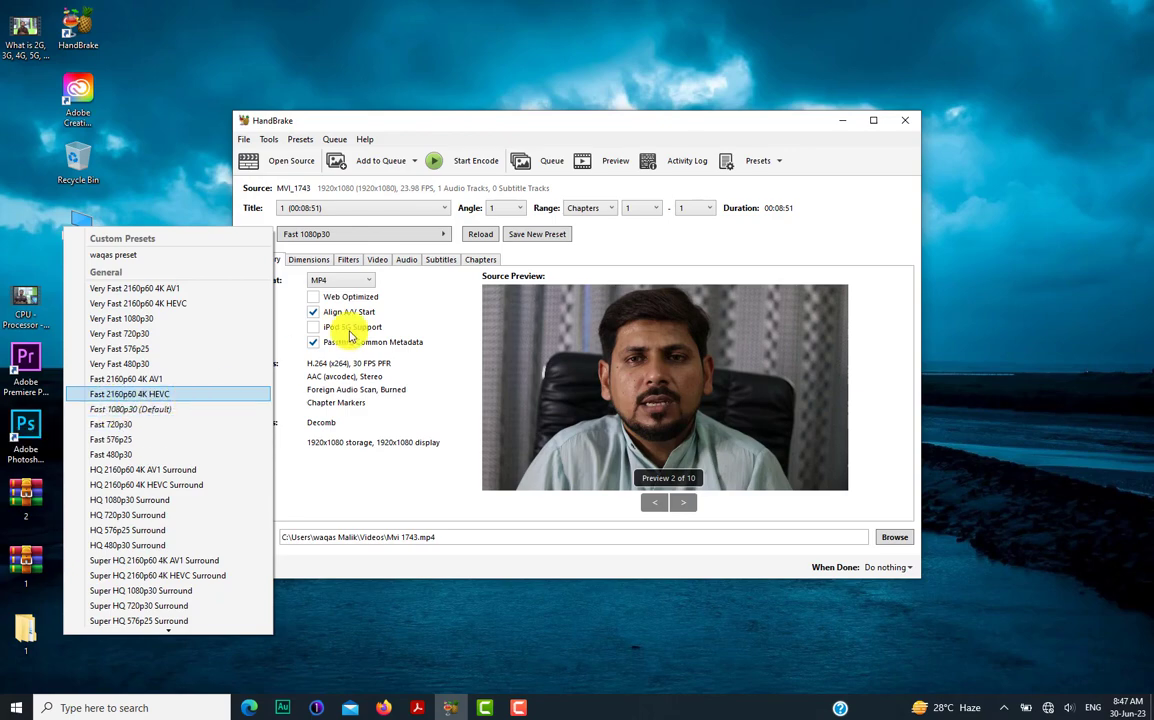
{"action": "left_click", "coordinate": [590, 242]}
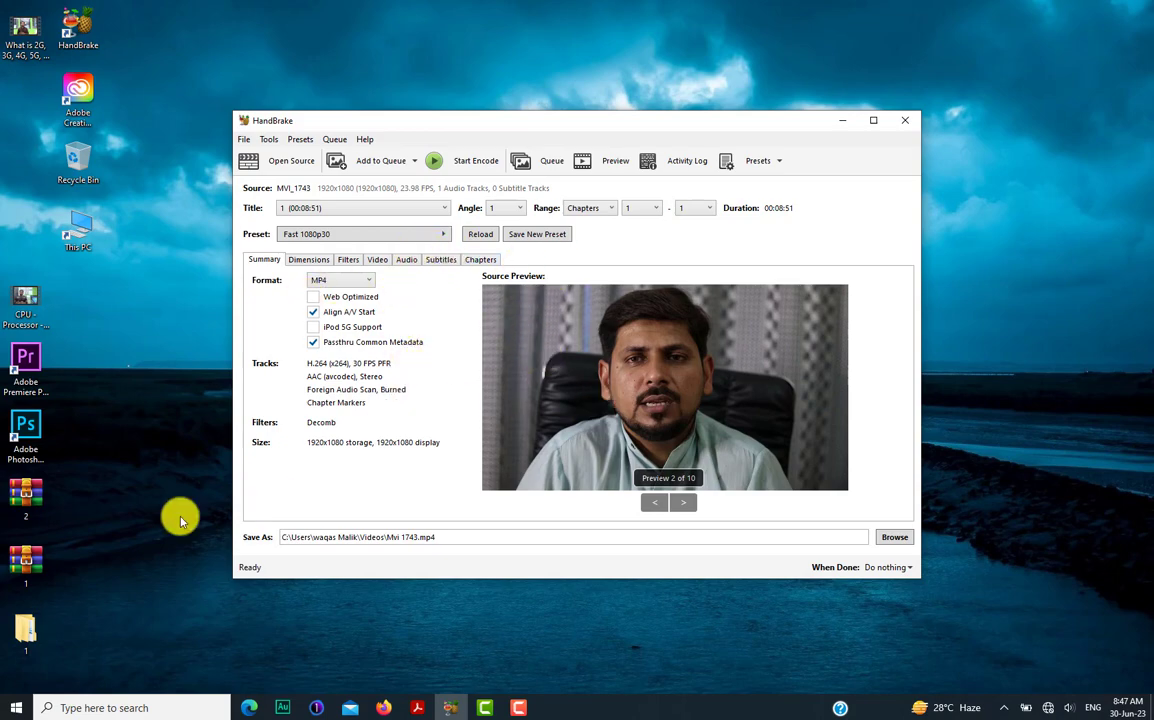
Apply the saved custom preset to the loaded video.
{"action": "mouse_move", "coordinate": [478, 127]}
{"action": "left_mouse_down"}
{"action": "mouse_move", "coordinate": [729, 134]}
{"action": "mouse_move", "coordinate": [474, 121]}
{"action": "left_mouse_up"}
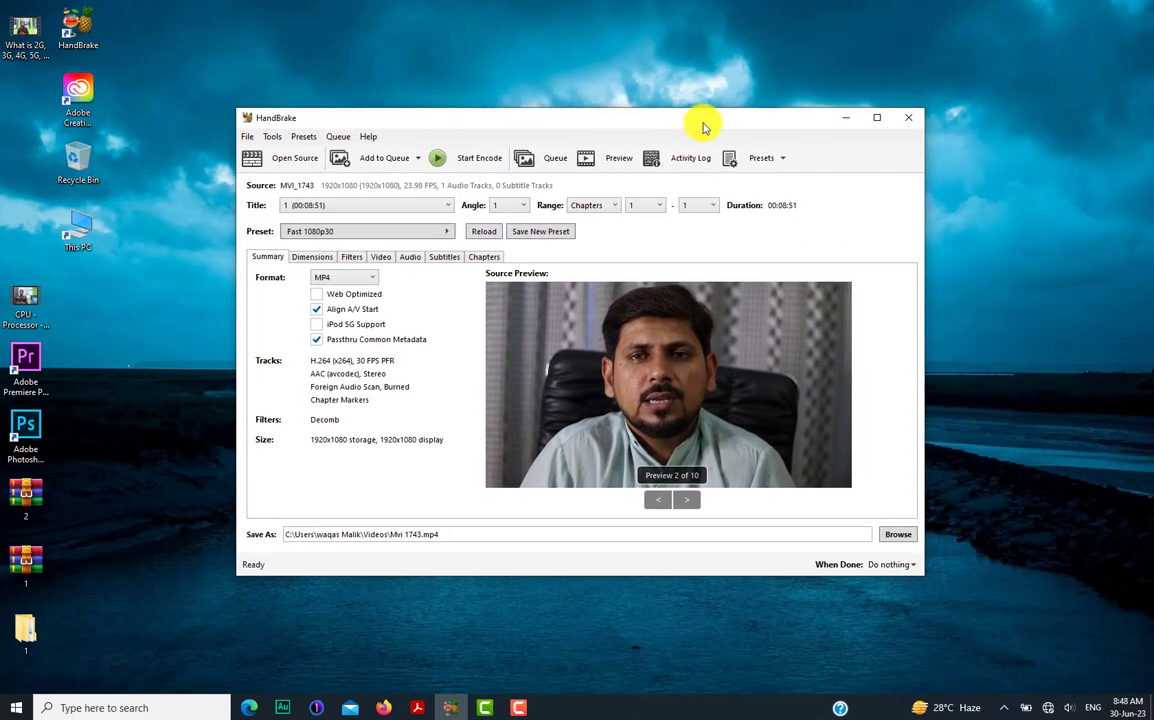
{"action": "left_click", "coordinate": [781, 157]}
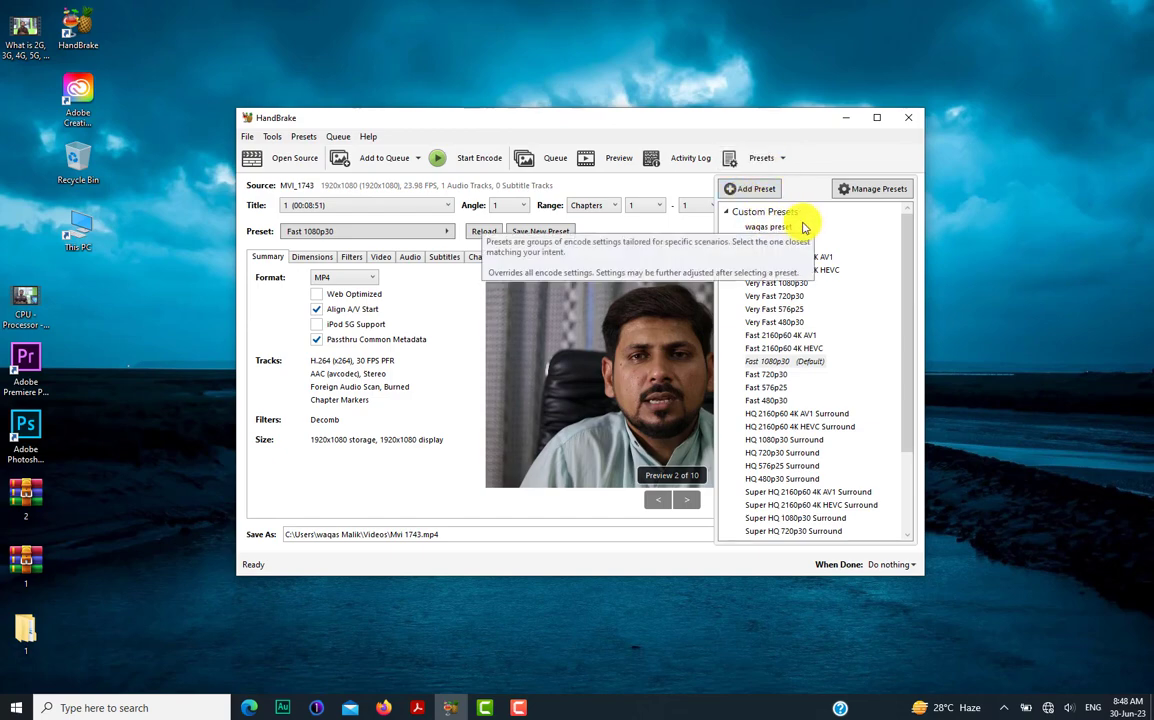
{"action": "left_click", "coordinate": [768, 227]}
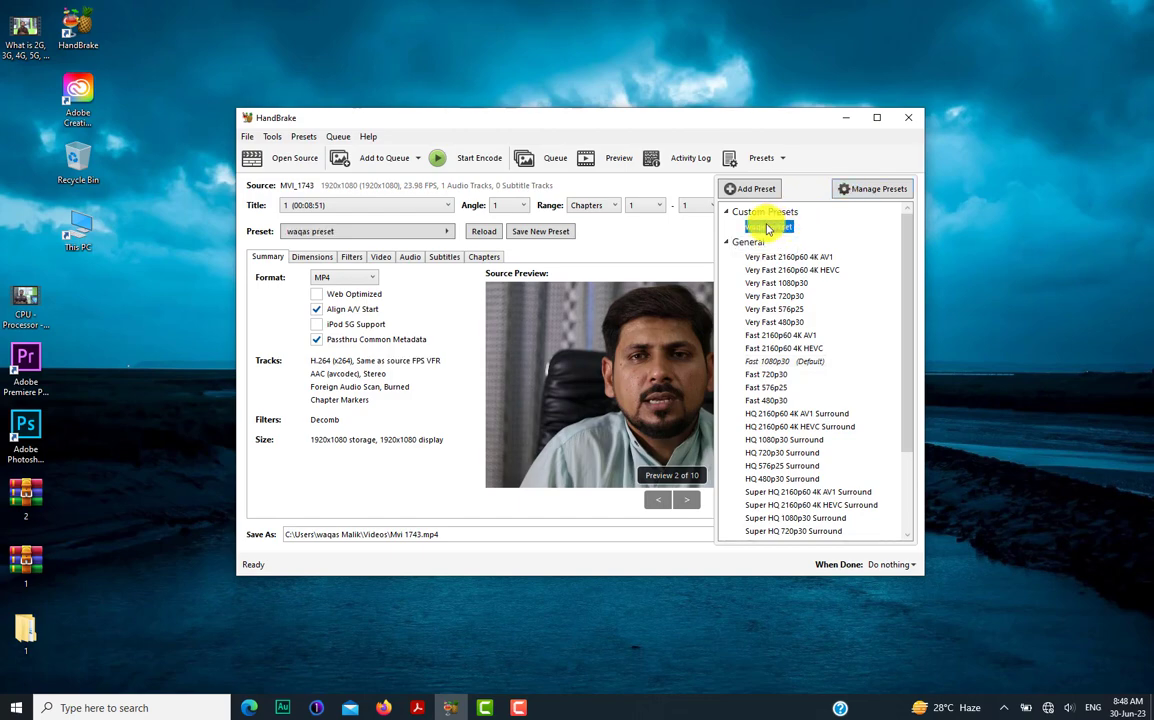
{"action": "left_click", "coordinate": [600, 228]}
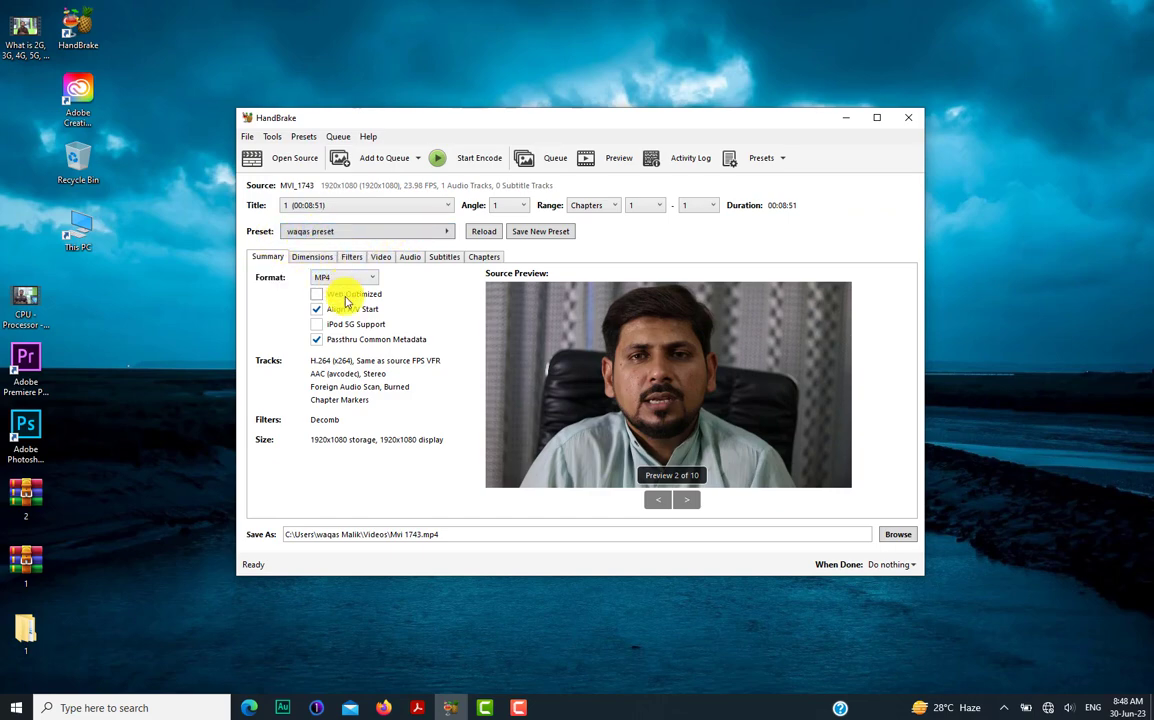
Review the preset's MP4 format options, dimensions and filter settings.
{"action": "left_click", "coordinate": [318, 339]}
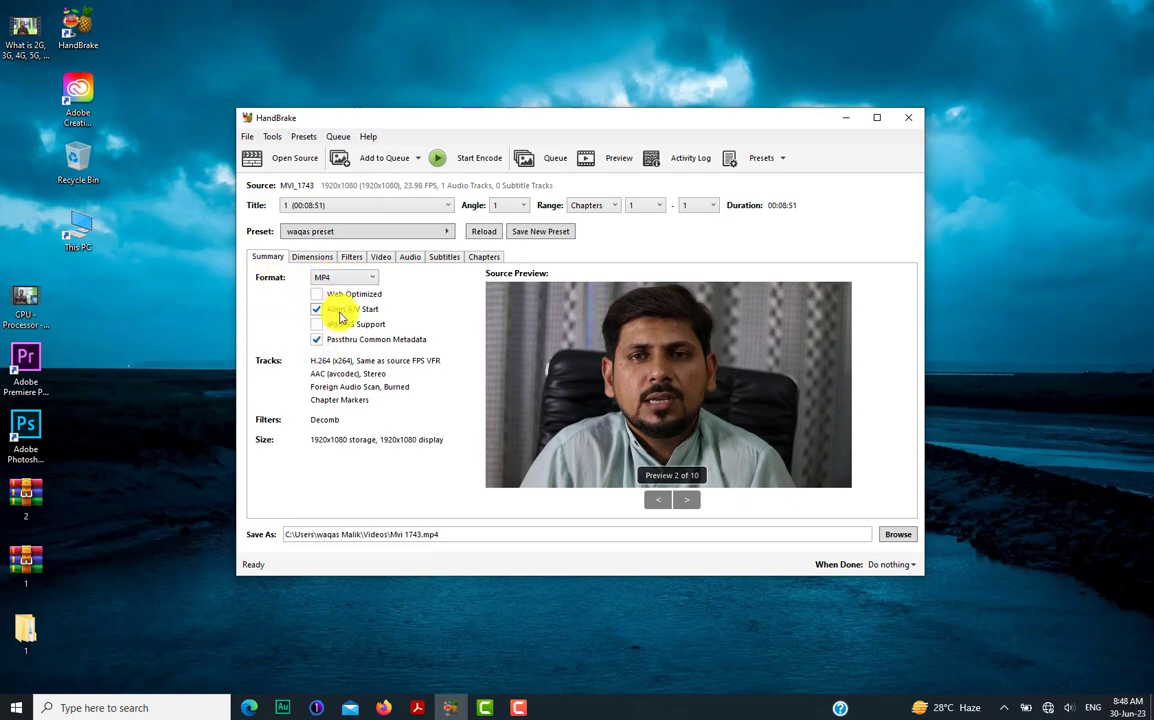
{"action": "mouse_move", "coordinate": [334, 317]}
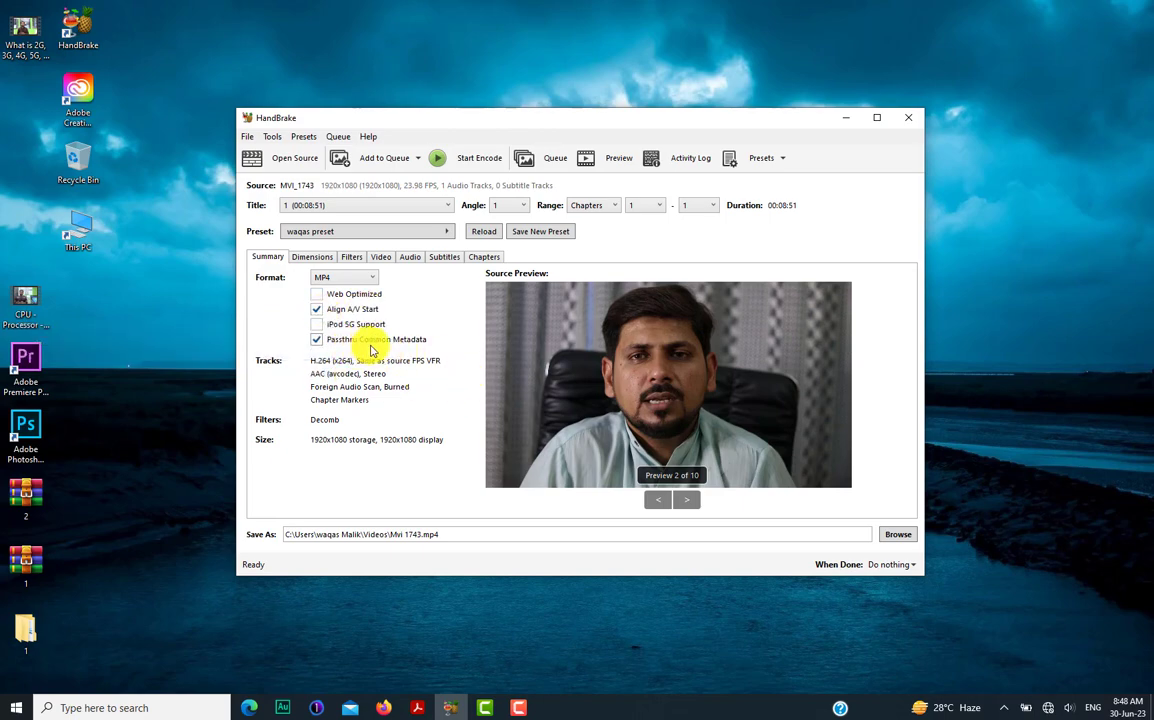
{"action": "left_click", "coordinate": [315, 344]}
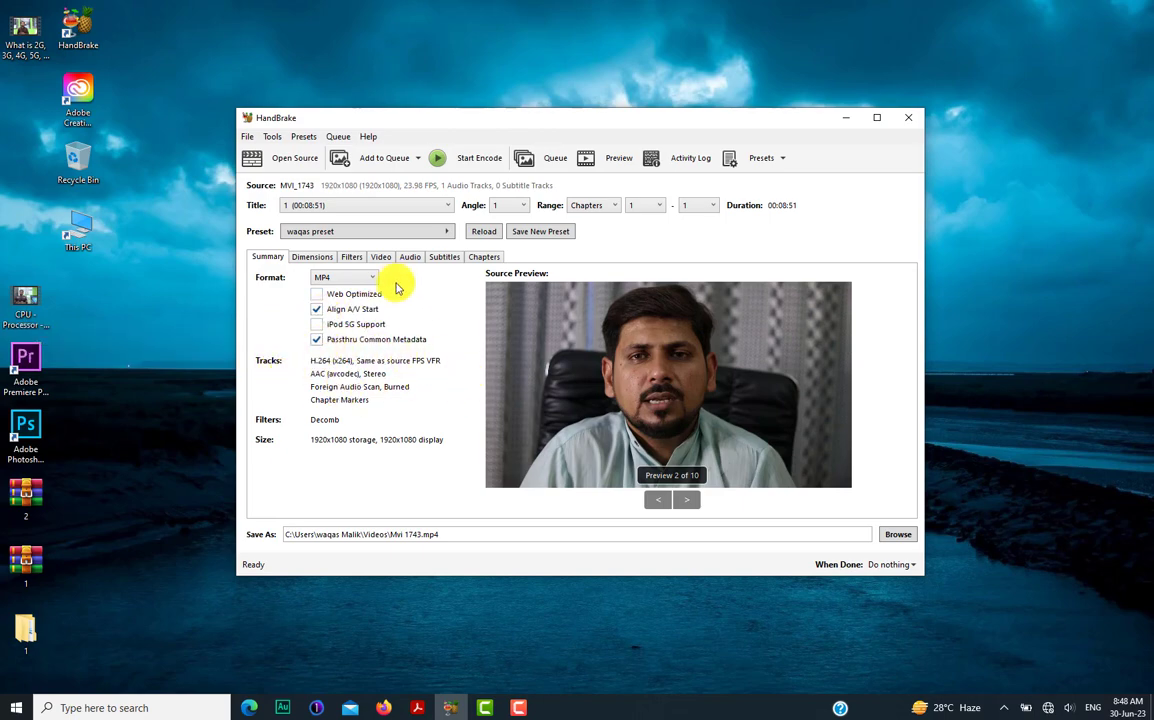
{"action": "left_click", "coordinate": [313, 258]}
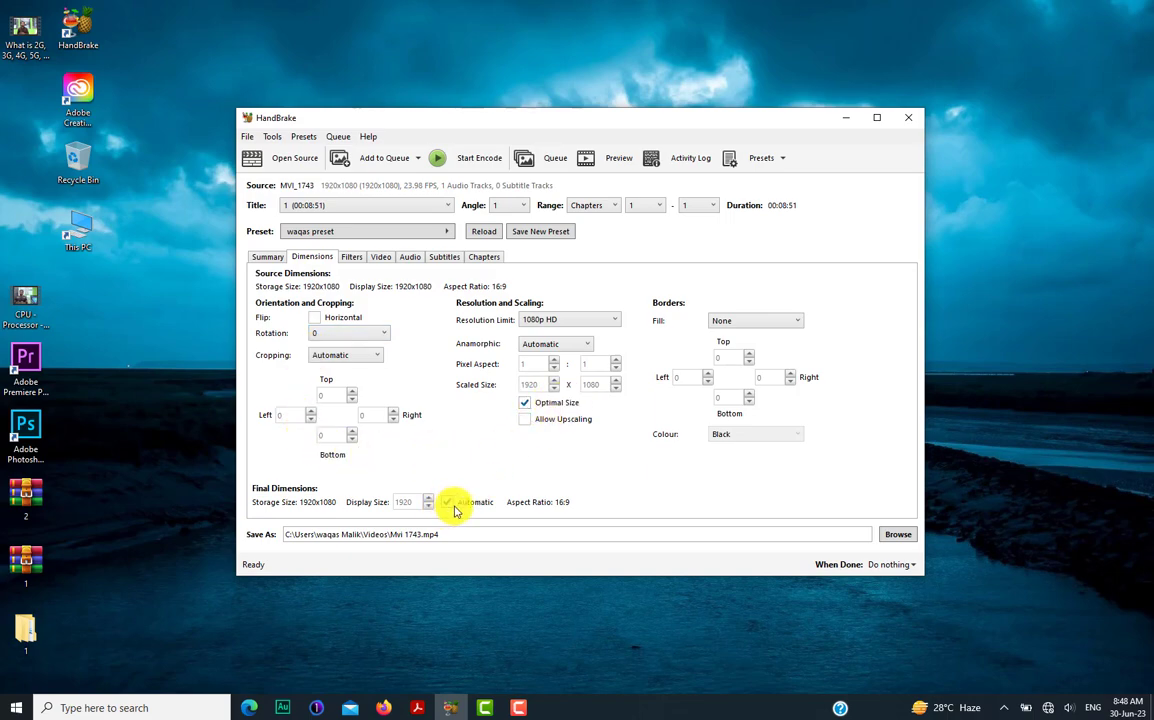
{"action": "left_click", "coordinate": [353, 259]}
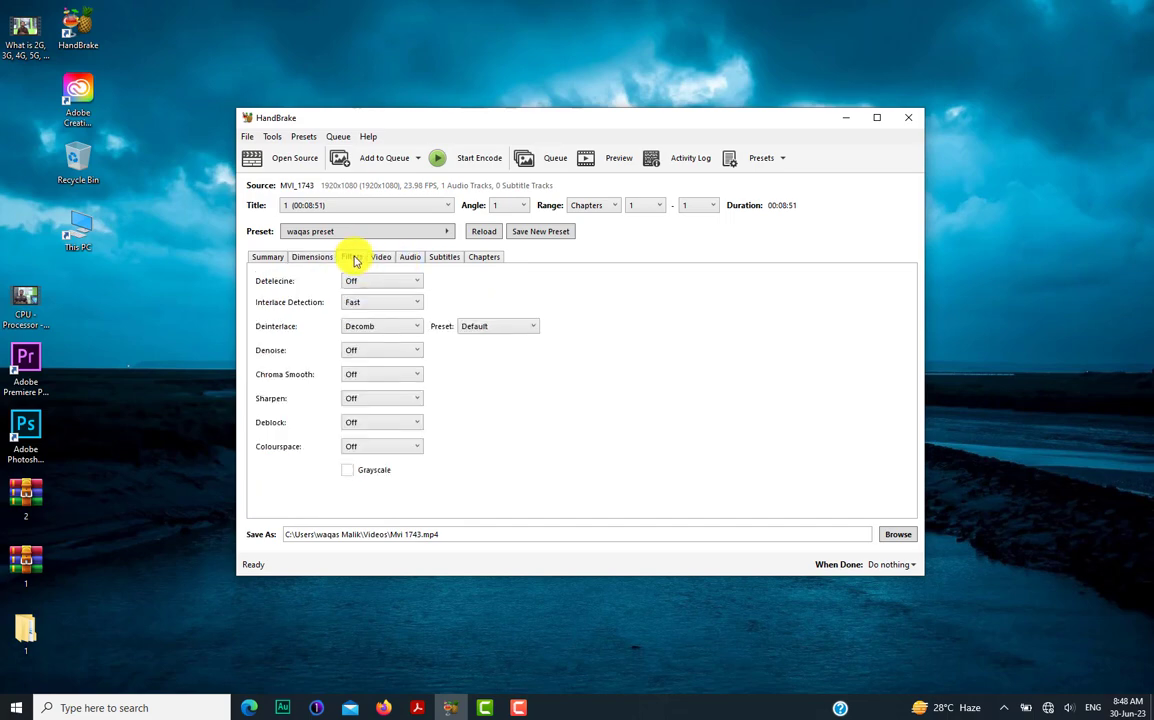
Choose the H.264 (x264) video encoder, keeping the framerate same as source and the encoder preset at Veryfast.
{"action": "left_click", "coordinate": [384, 257]}
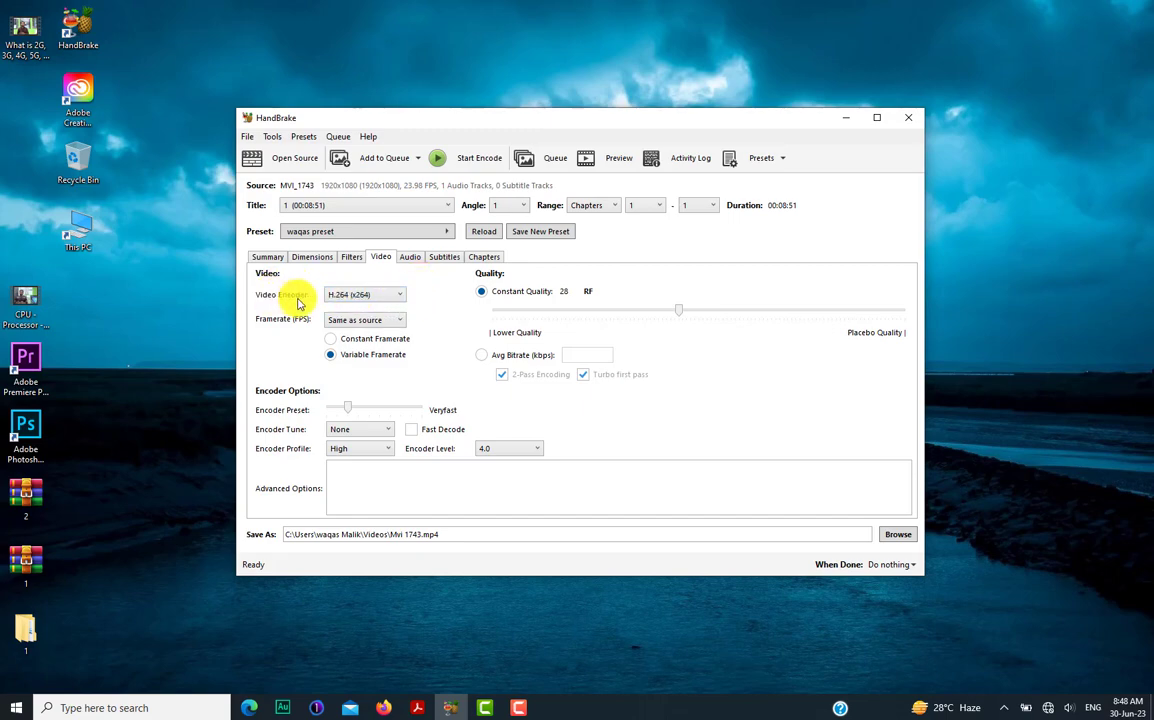
{"action": "left_click", "coordinate": [397, 299]}
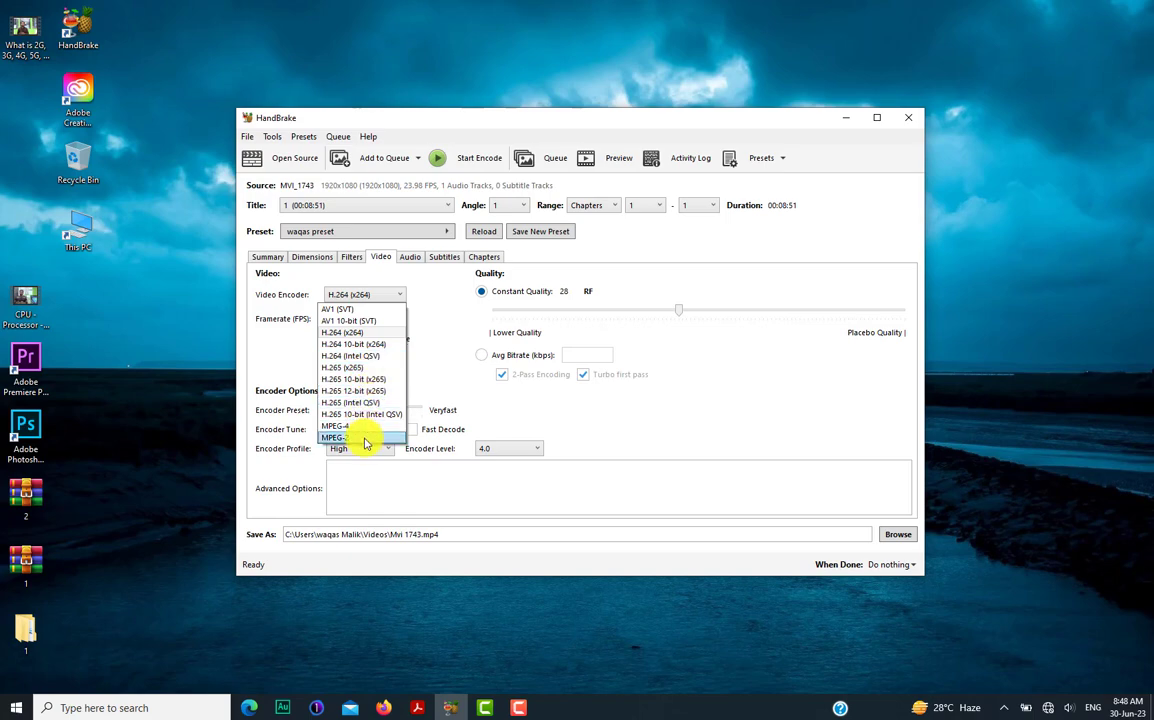
{"action": "left_click", "coordinate": [367, 334]}
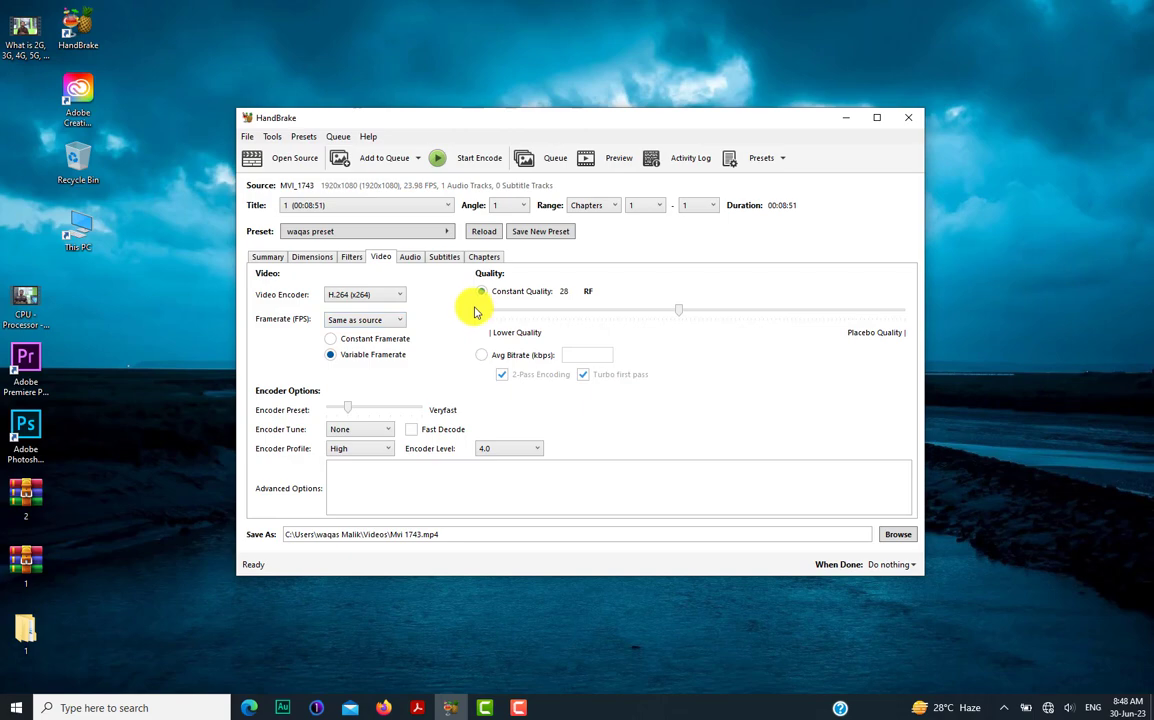
{"action": "left_click", "coordinate": [365, 322]}
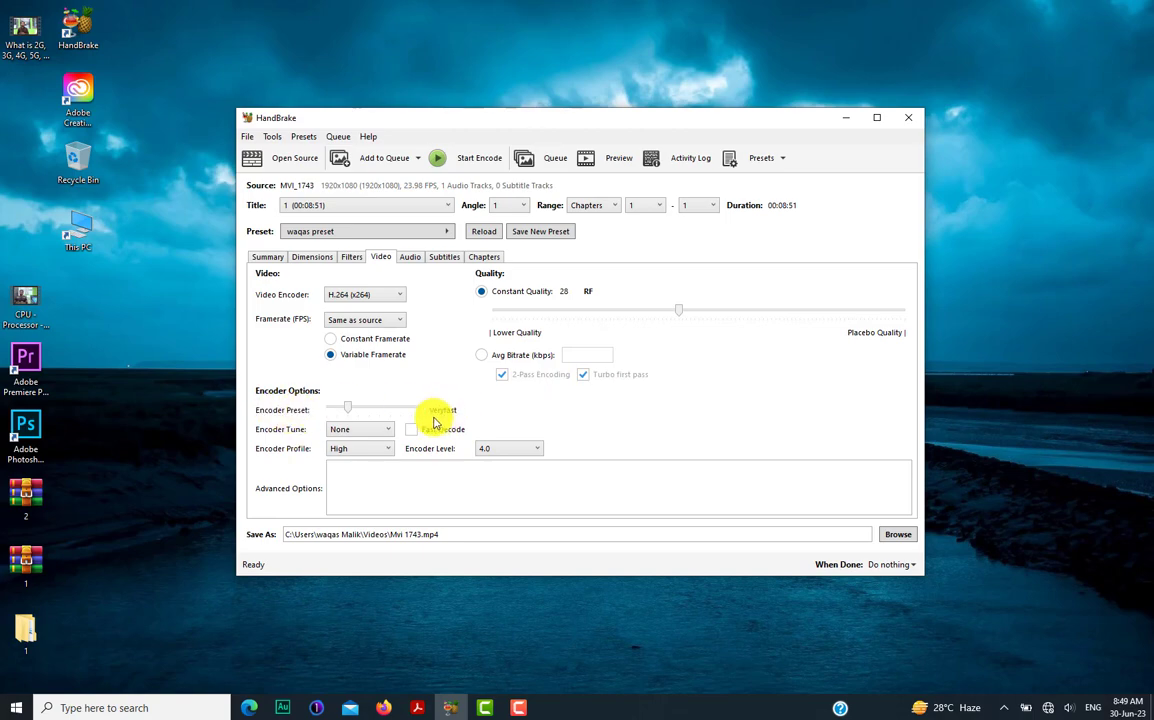
{"action": "mouse_move", "coordinate": [349, 410]}
{"action": "left_mouse_down"}
{"action": "mouse_move", "coordinate": [360, 406]}
{"action": "mouse_move", "coordinate": [336, 411]}
{"action": "mouse_move", "coordinate": [346, 407]}
{"action": "left_mouse_up"}
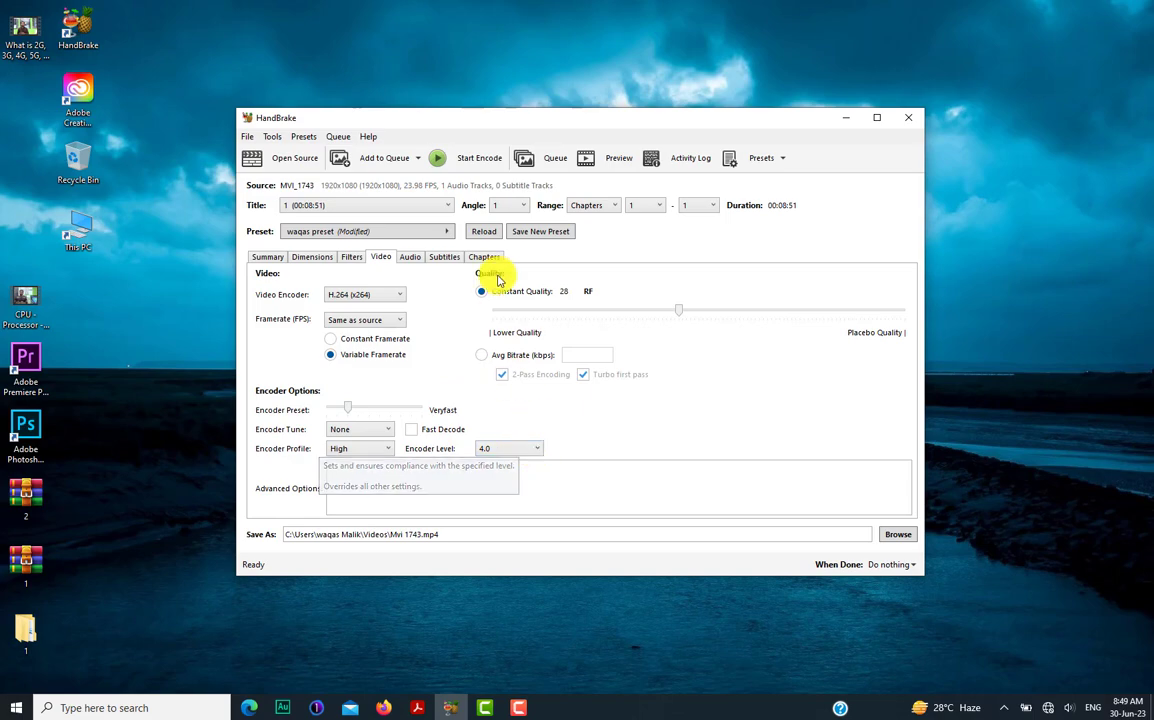
Review the audio and subtitle track settings, and keep H.264 (x264) selected as the video encoder.
{"action": "left_click", "coordinate": [411, 257]}
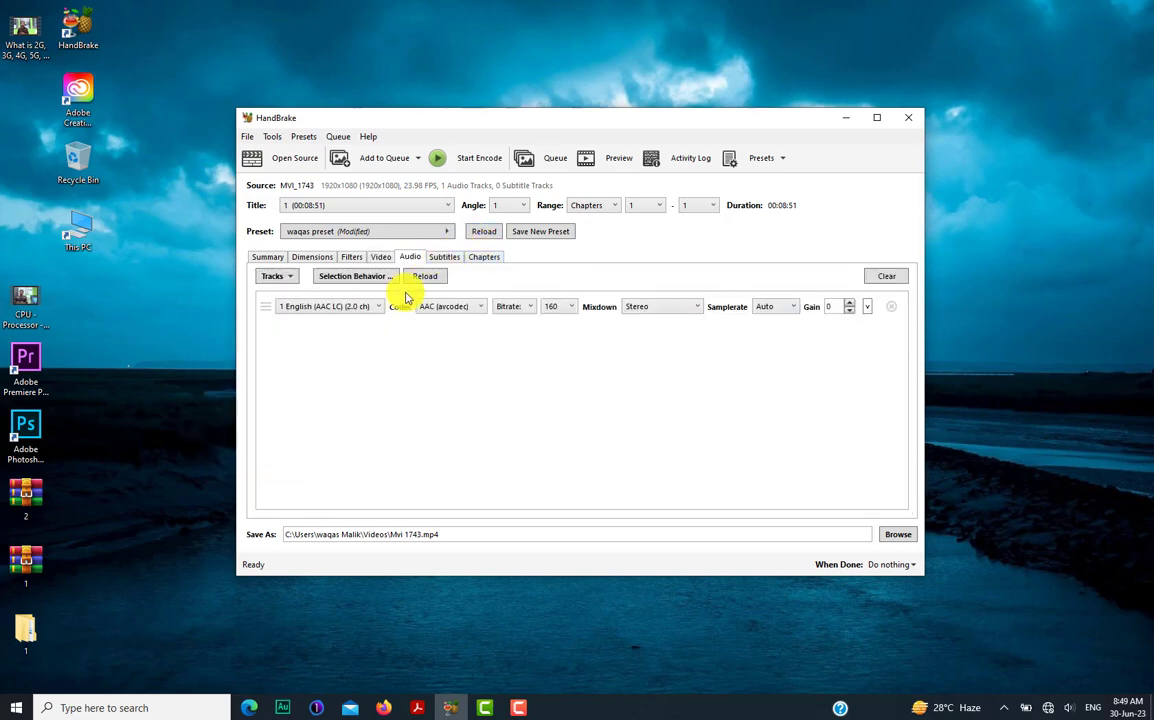
{"action": "left_click", "coordinate": [444, 257]}
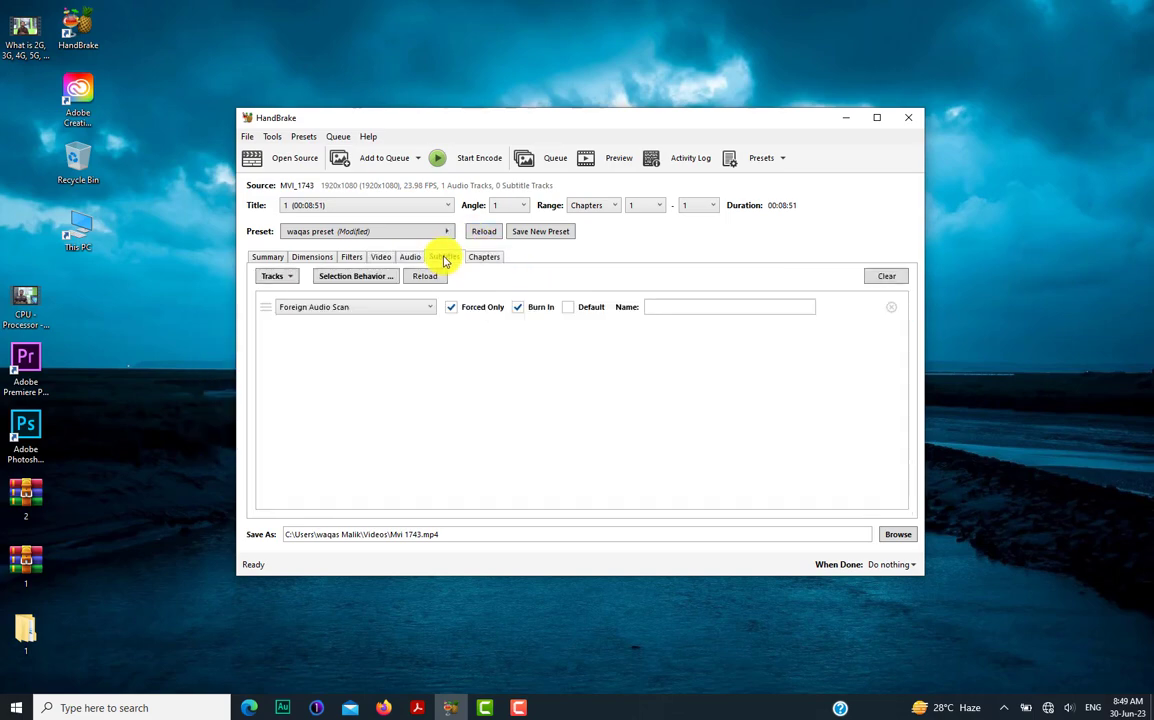
{"action": "left_click", "coordinate": [379, 257]}
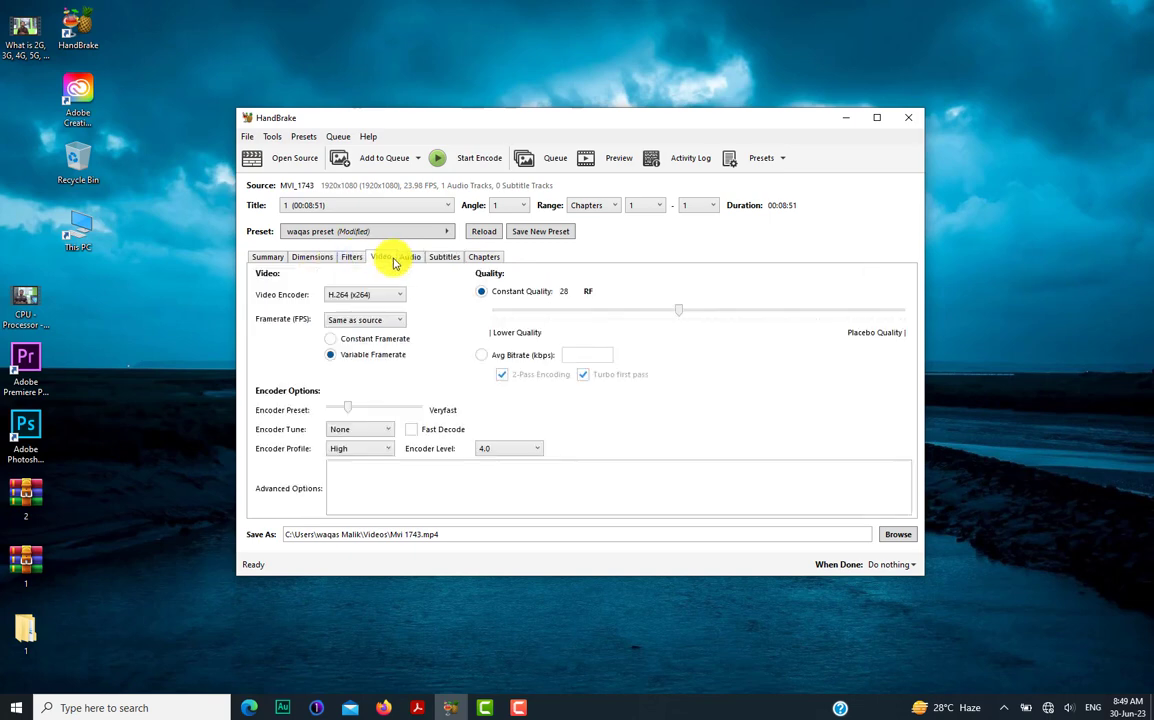
{"action": "left_click", "coordinate": [369, 296]}
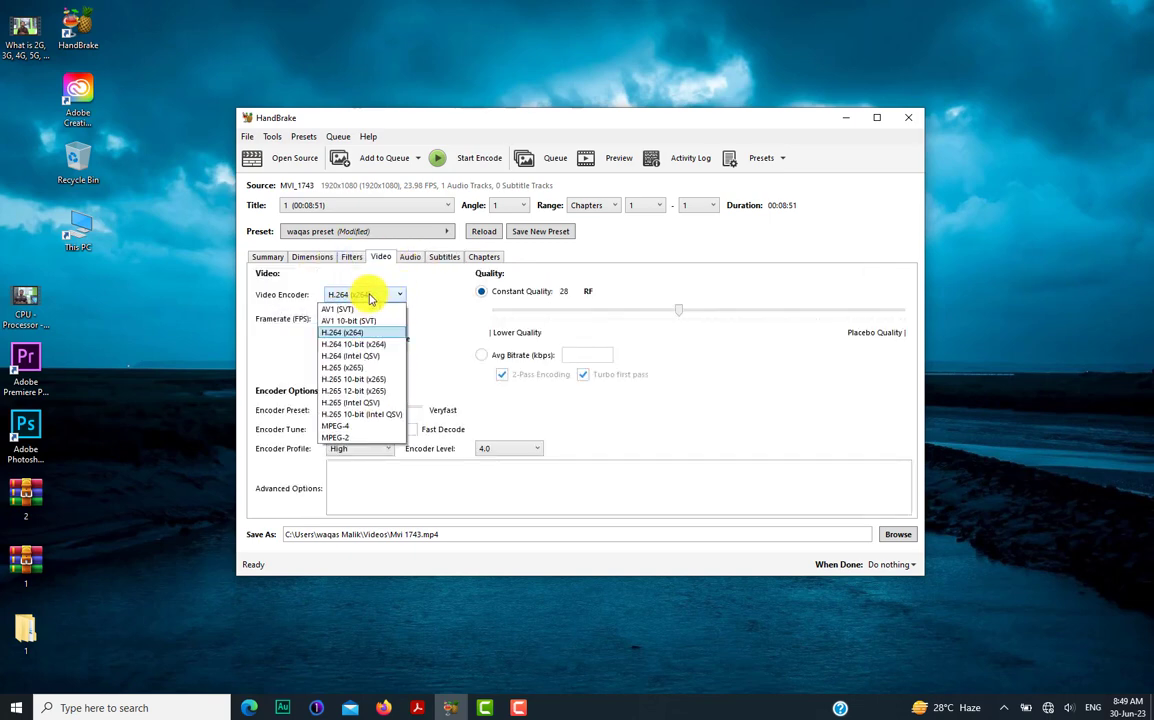
{"action": "left_click", "coordinate": [373, 334]}
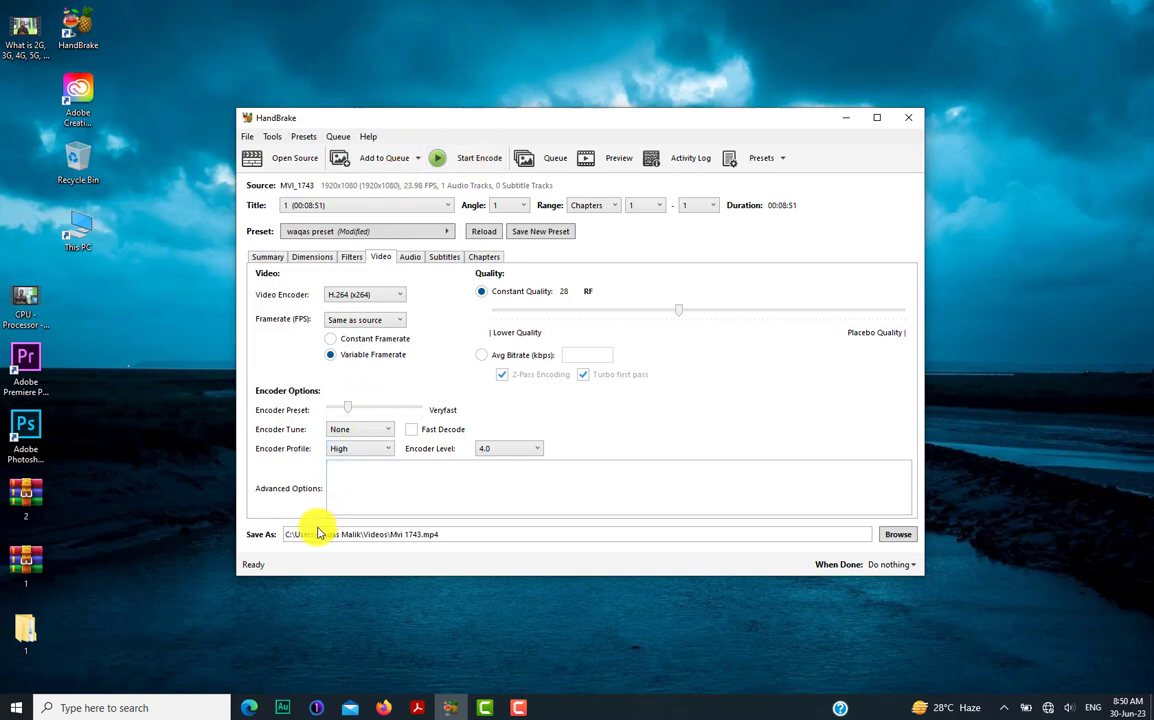
Check the destination folders available for saving the output video, leaving the save location as it is.
{"action": "left_click", "coordinate": [892, 534]}
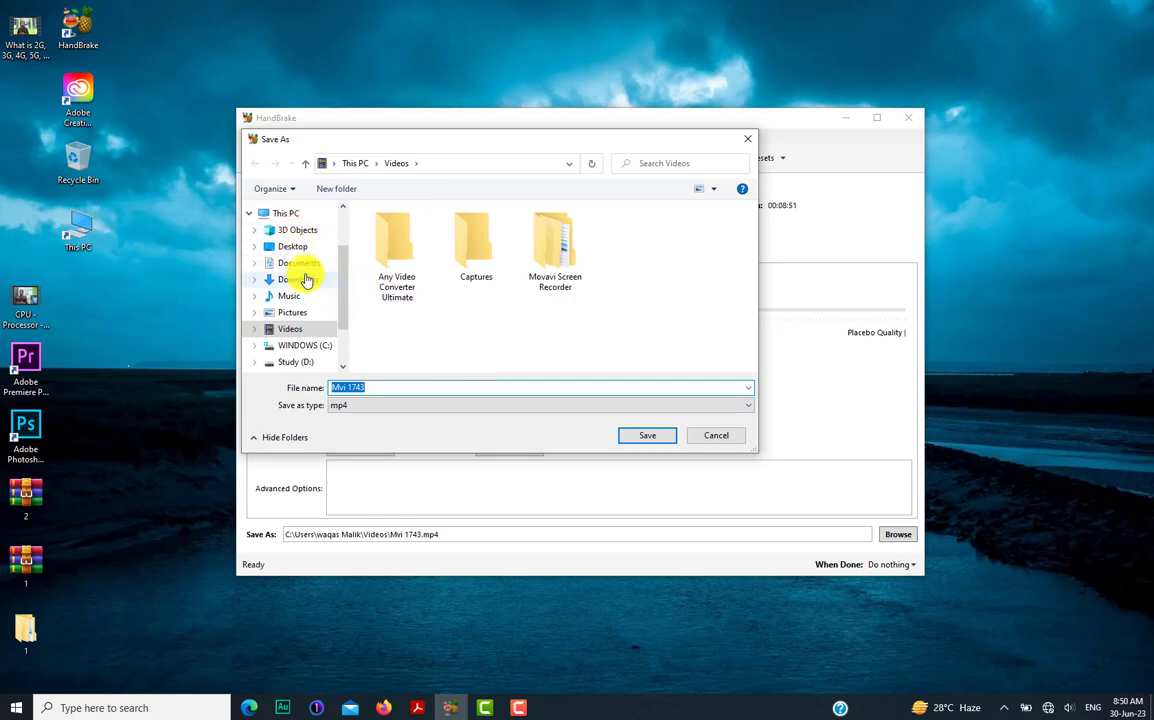
{"action": "left_click", "coordinate": [727, 434]}
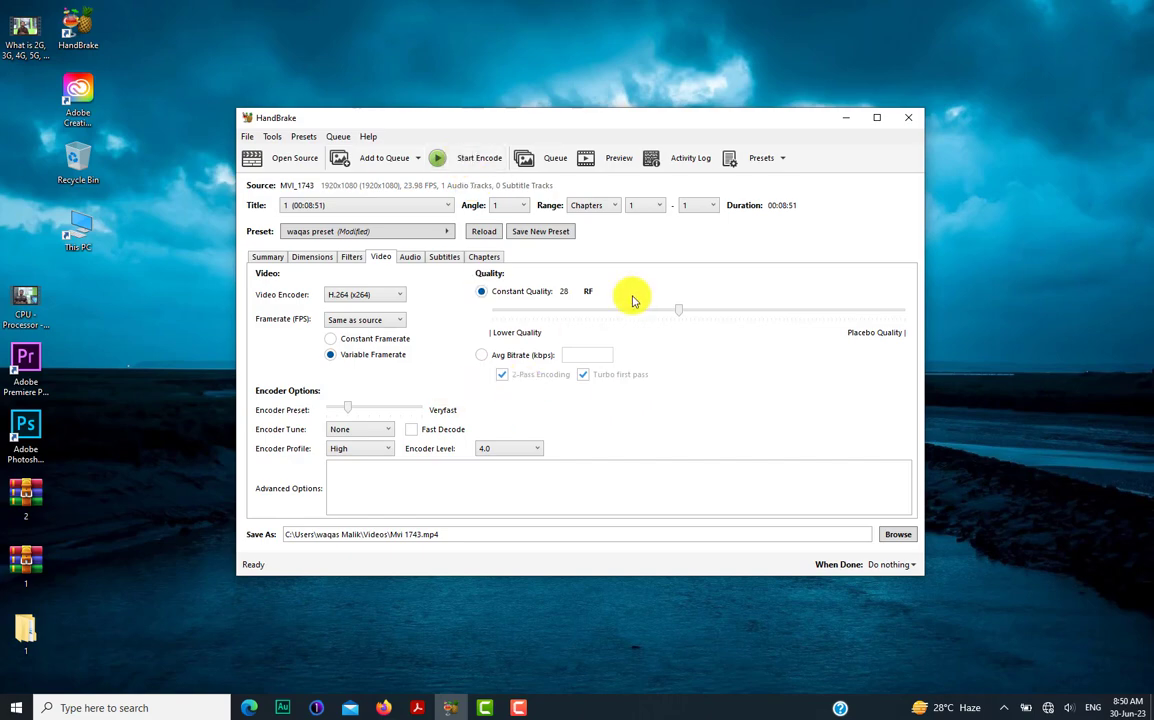
Minimise HandBrake and compare the file details of the MVI_1743 and Dangerous Apps videos on the desktop.
{"action": "left_click", "coordinate": [845, 118]}
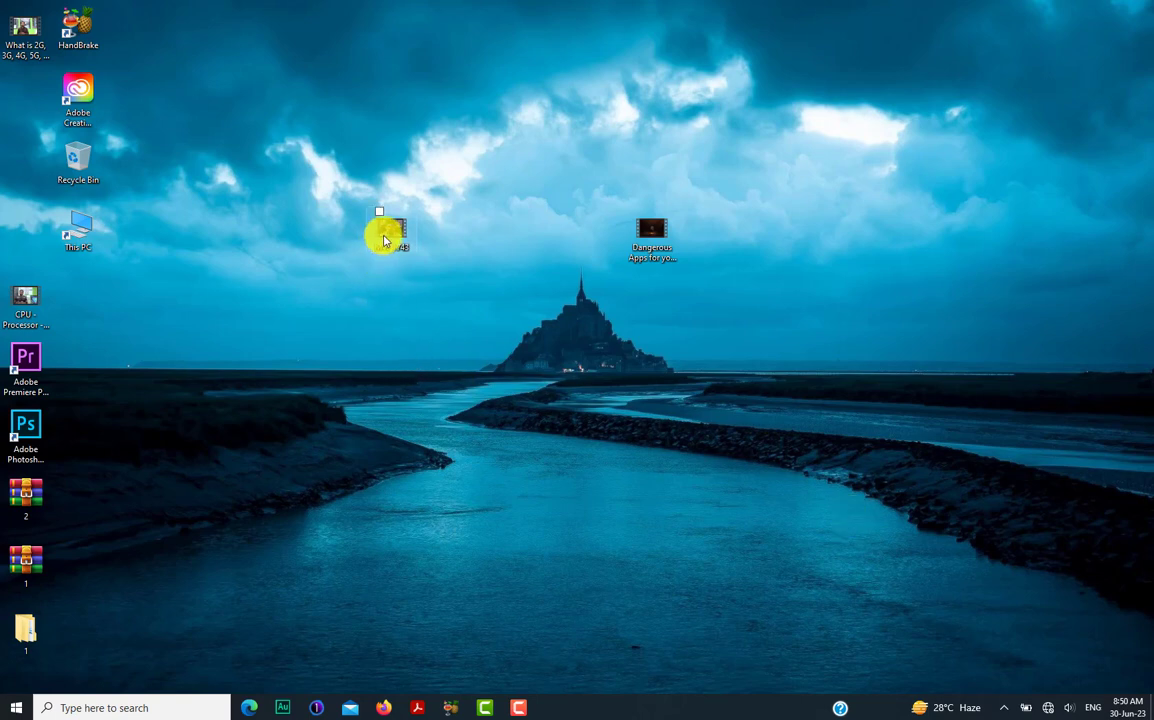
{"action": "mouse_move", "coordinate": [386, 232]}
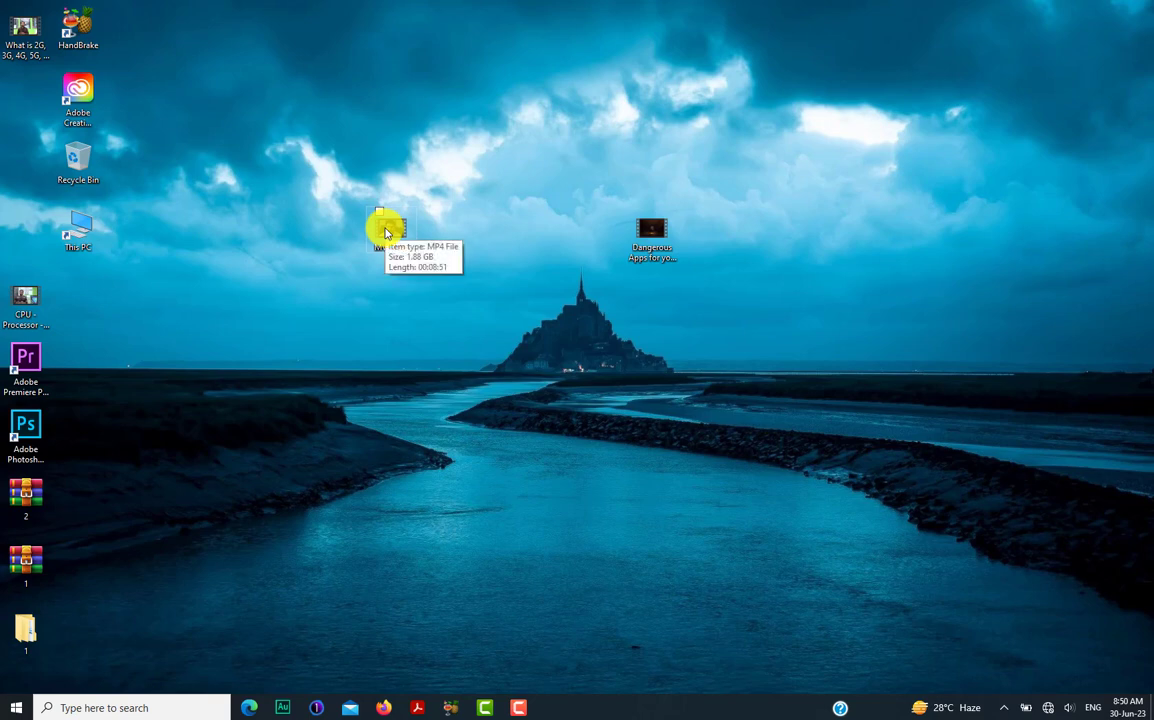
{"action": "mouse_move", "coordinate": [655, 245]}
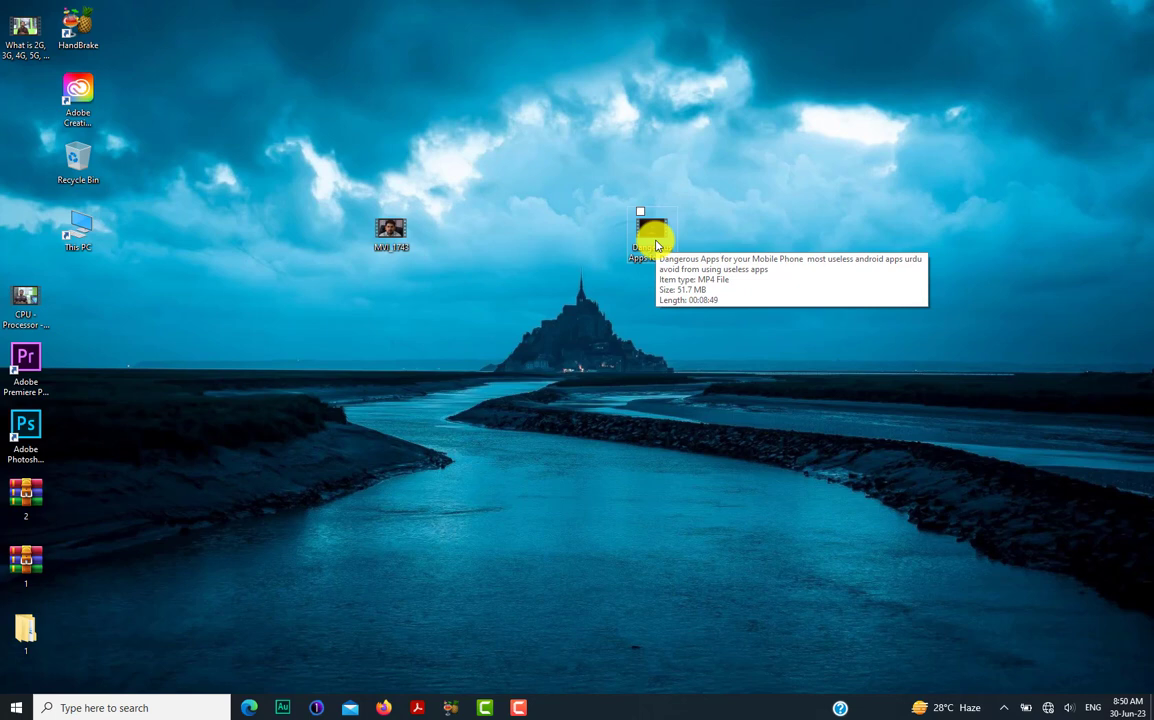